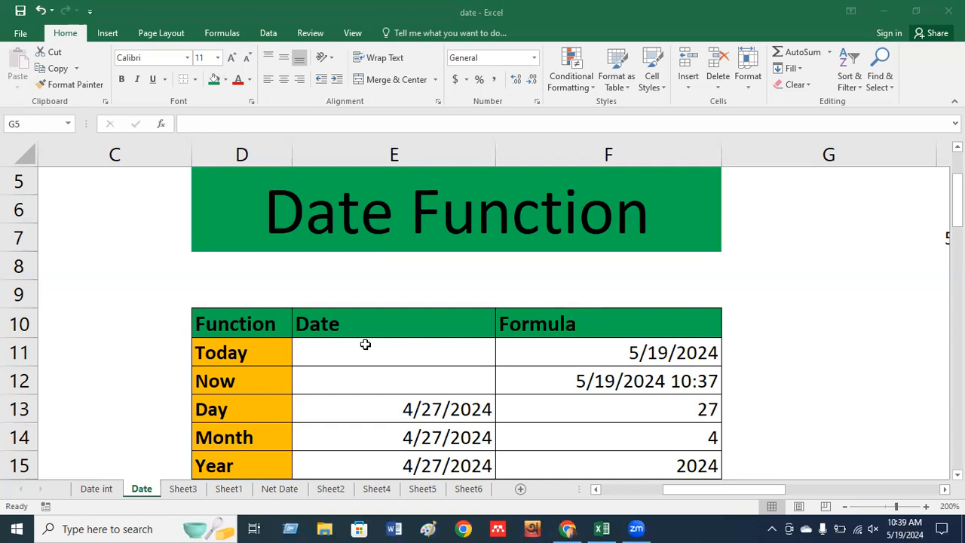
Examine the Today row's label, empty date cell and existing formula, and compare the result with the system date.
click(359, 348)
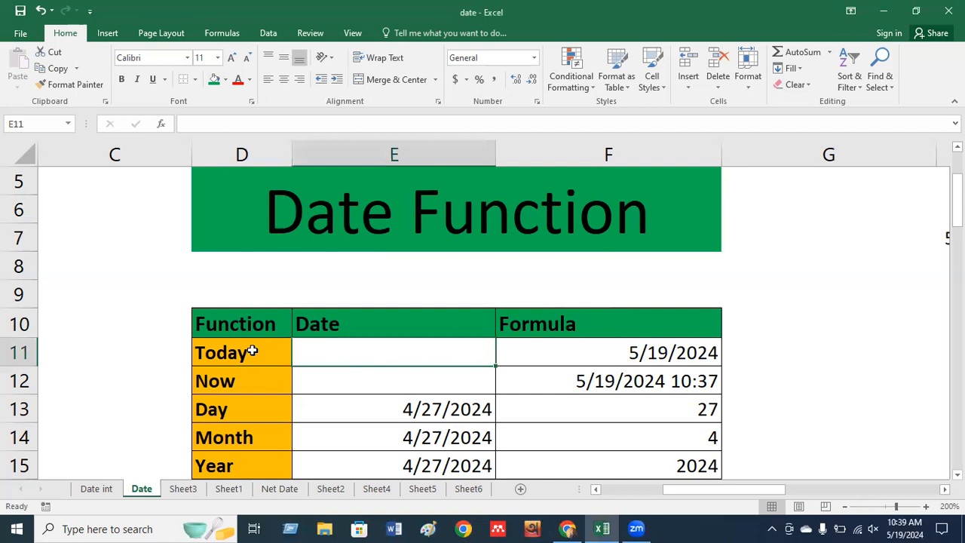
click(251, 351)
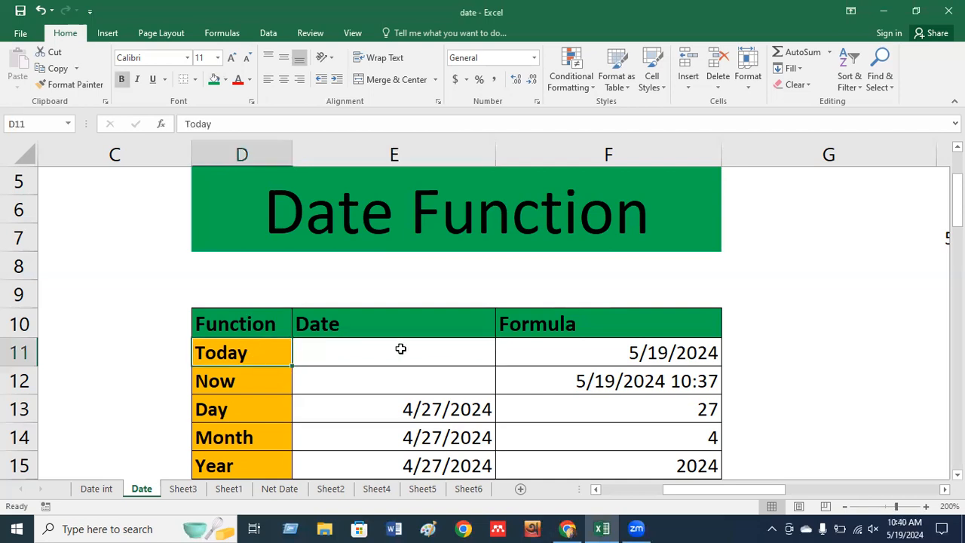
click(571, 360)
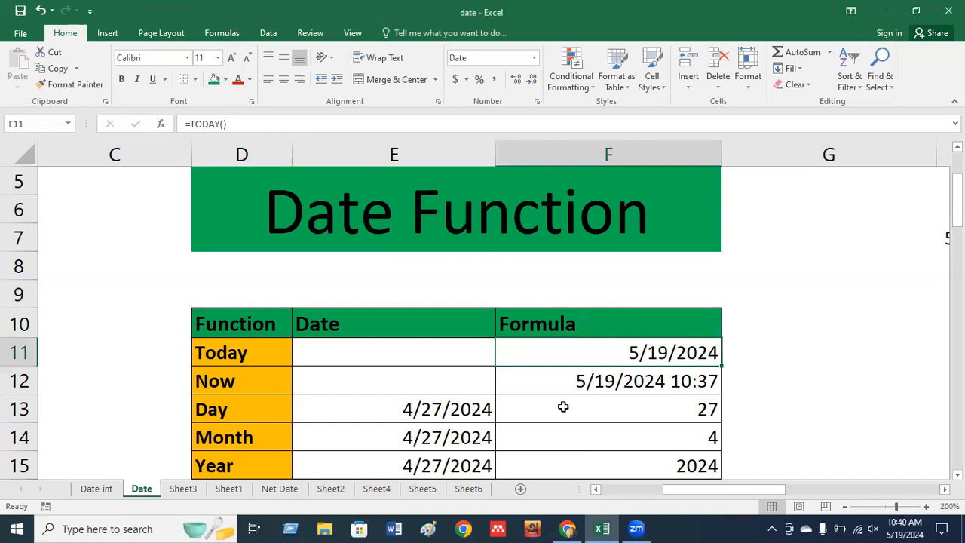
key(Down)
key(Down)
click(578, 359)
click(373, 355)
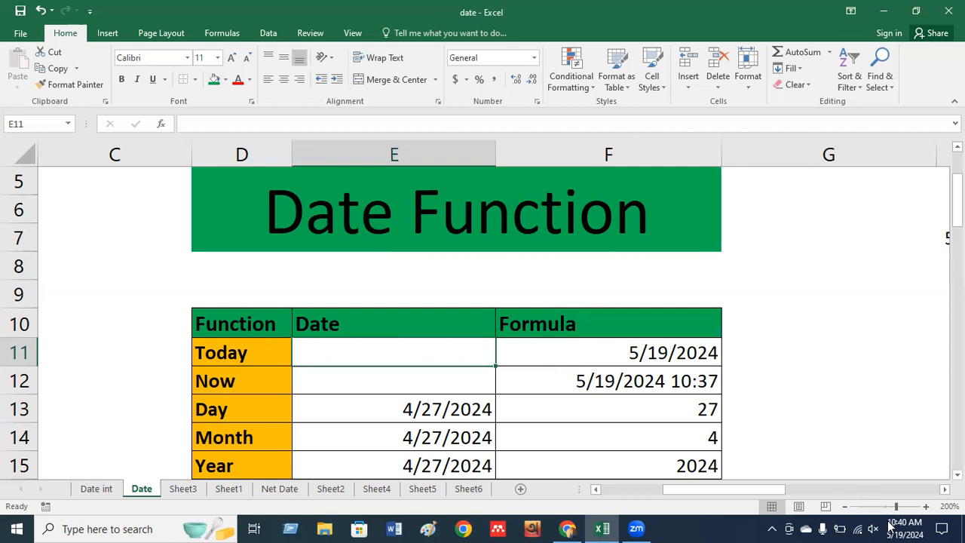
mouse_move(908, 526)
Clear the existing formulas for Today and Now from cells F11 and F12.
click(641, 352)
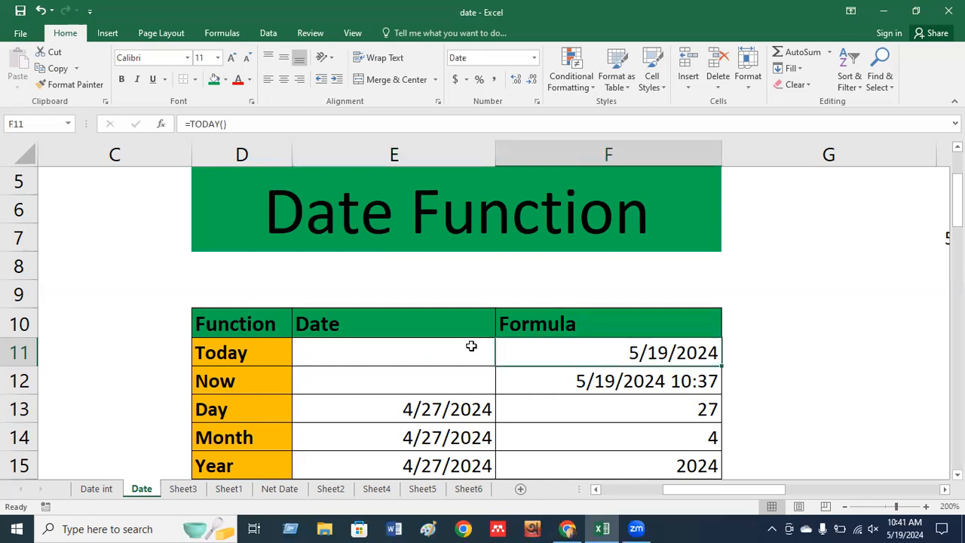
key(Delete)
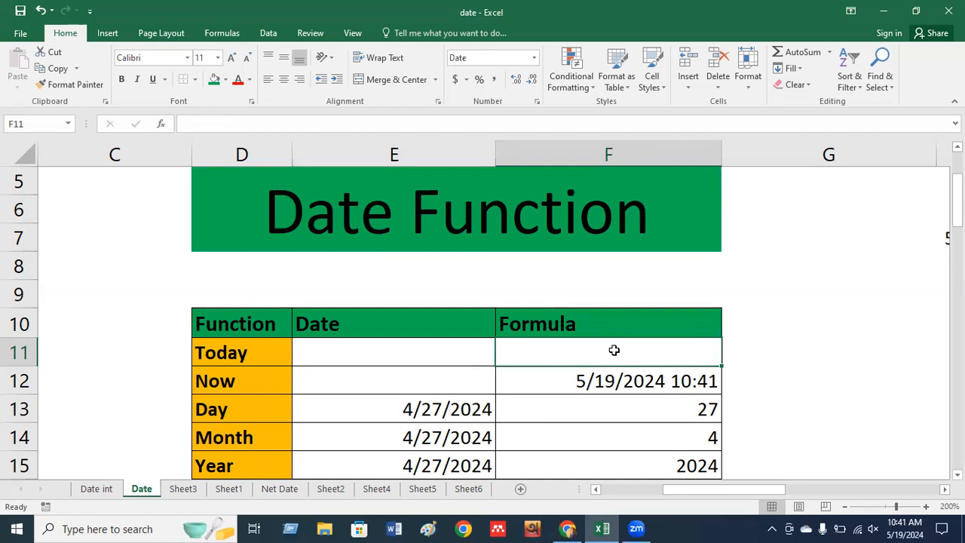
key(Return)
key(Delete)
Enter the formula =TODAY() in cell F11 of the Today row.
click(614, 350)
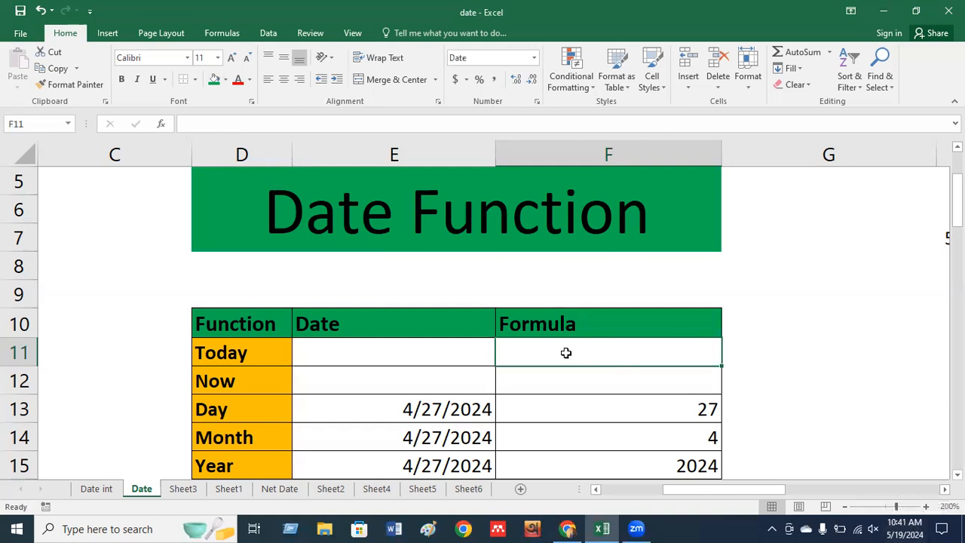
text(=)
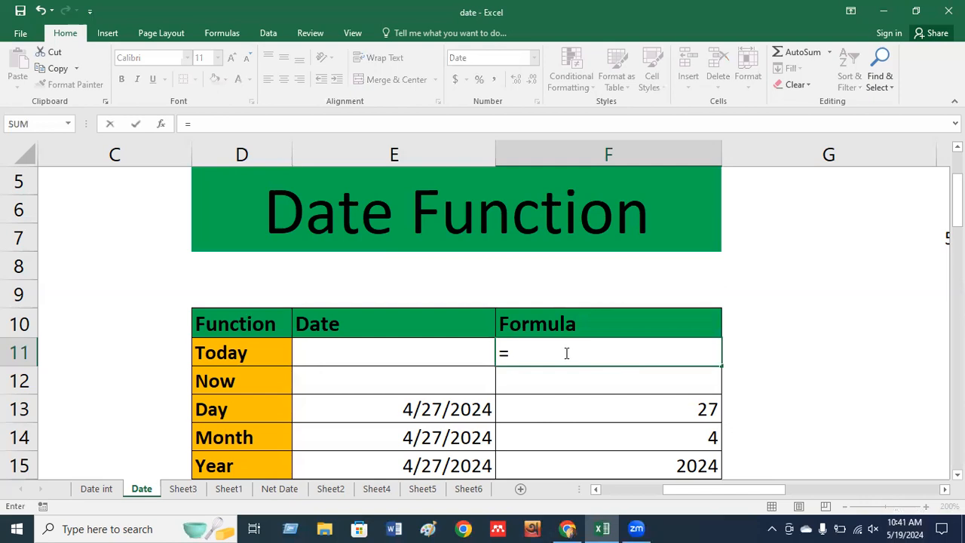
text(toda)
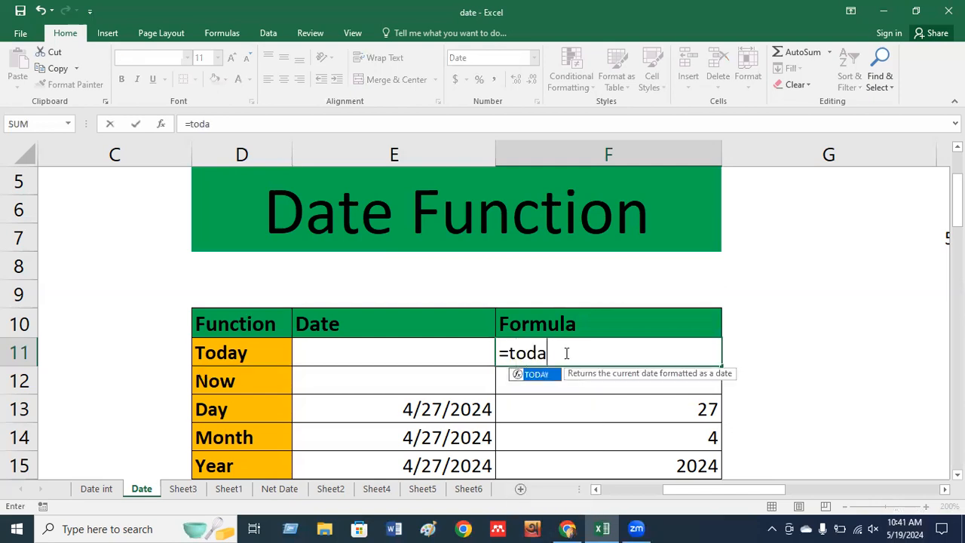
key(Tab)
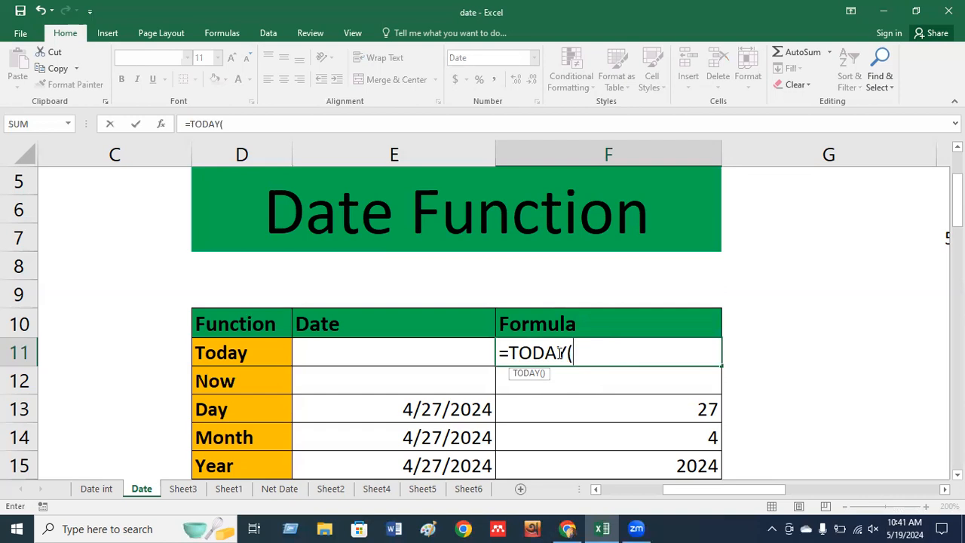
text())
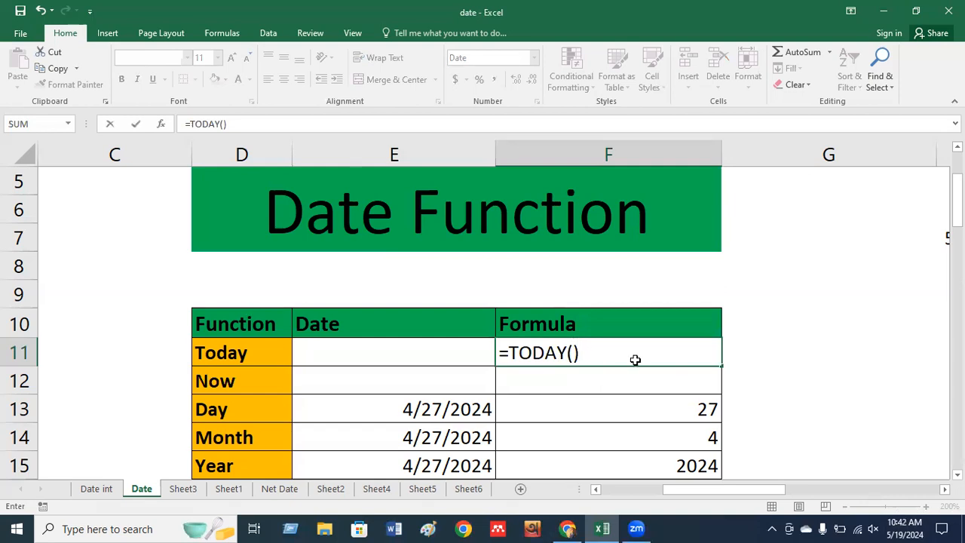
key(Return)
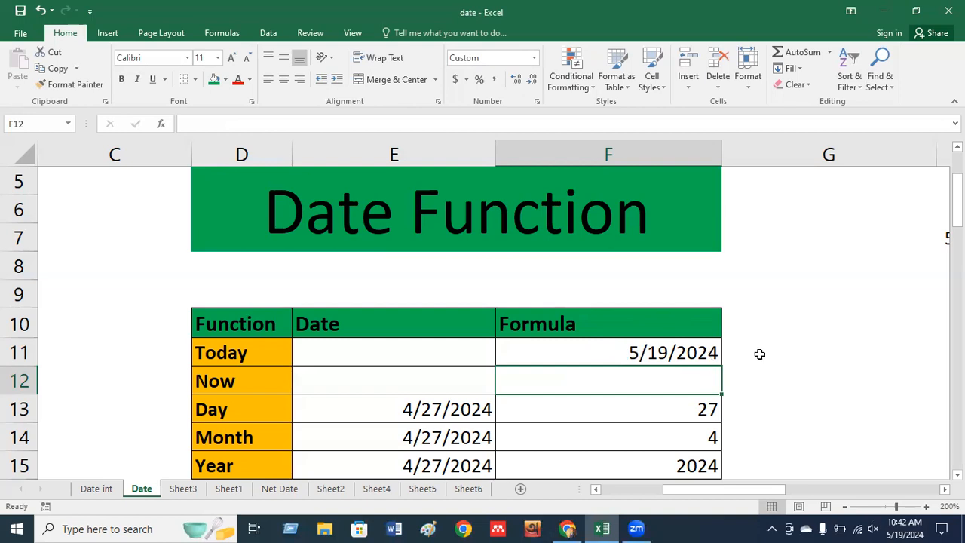
Enter the formula =NOW() in cell F12 of the Now row.
click(228, 383)
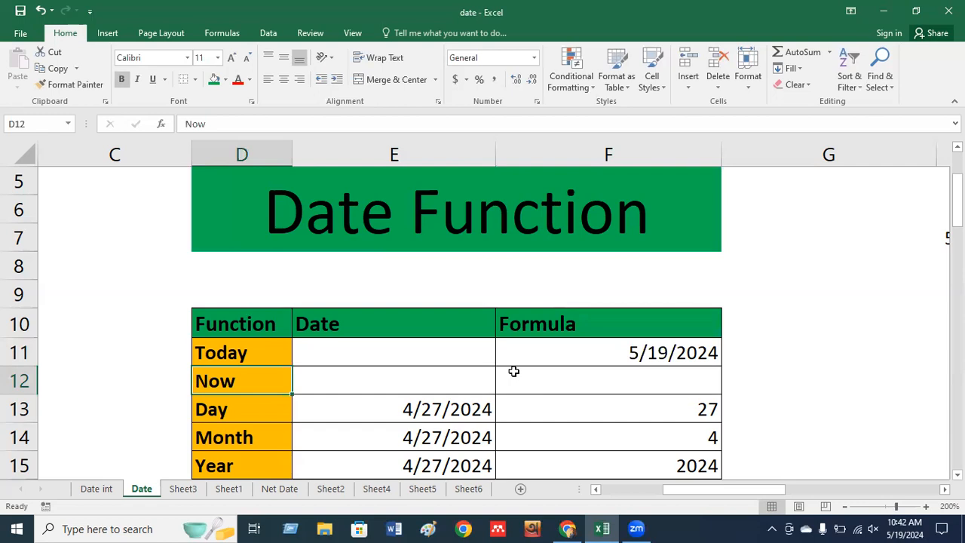
key(Right)
key(Right)
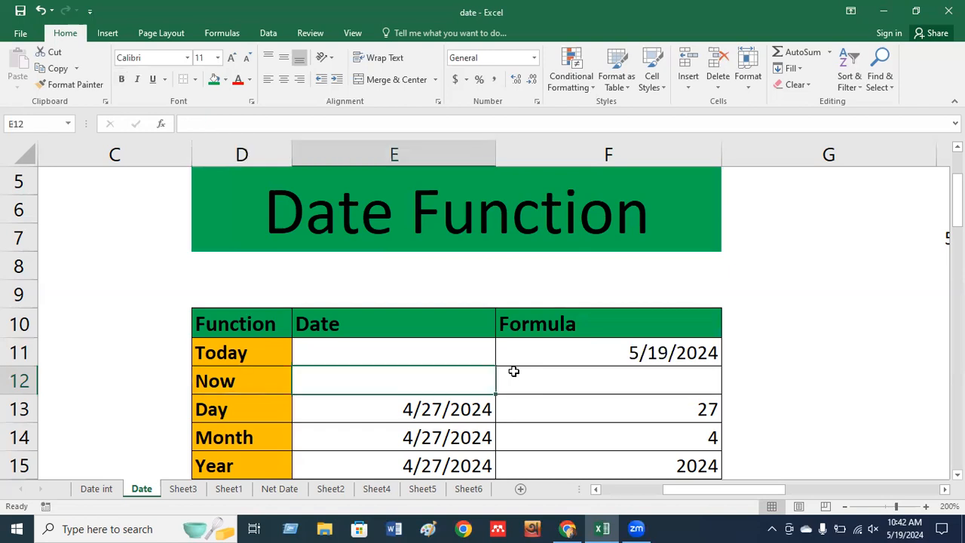
text(=)
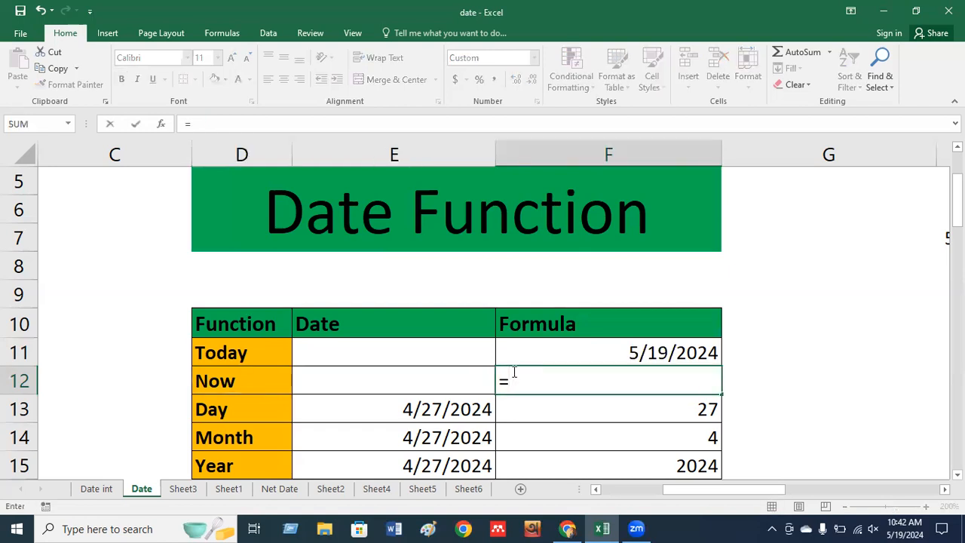
text(now)
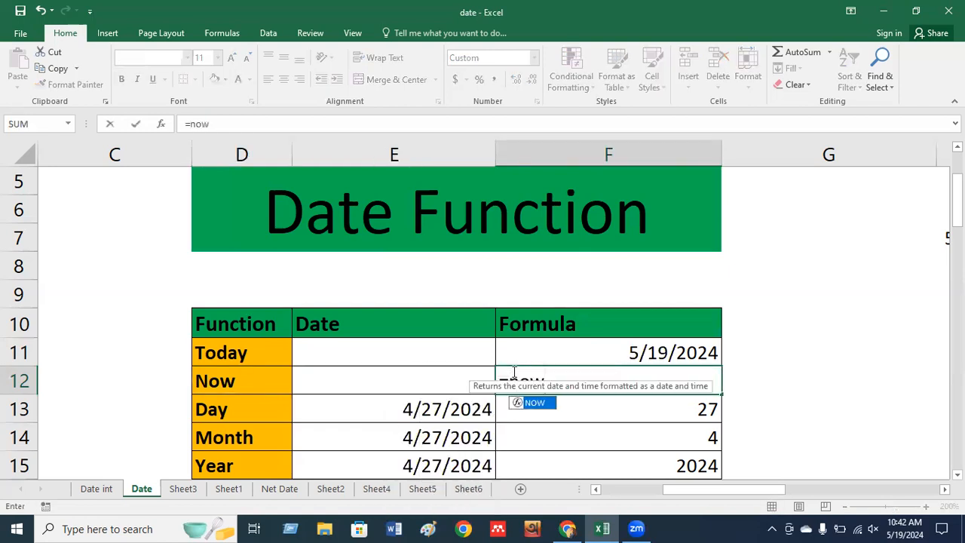
key(Tab)
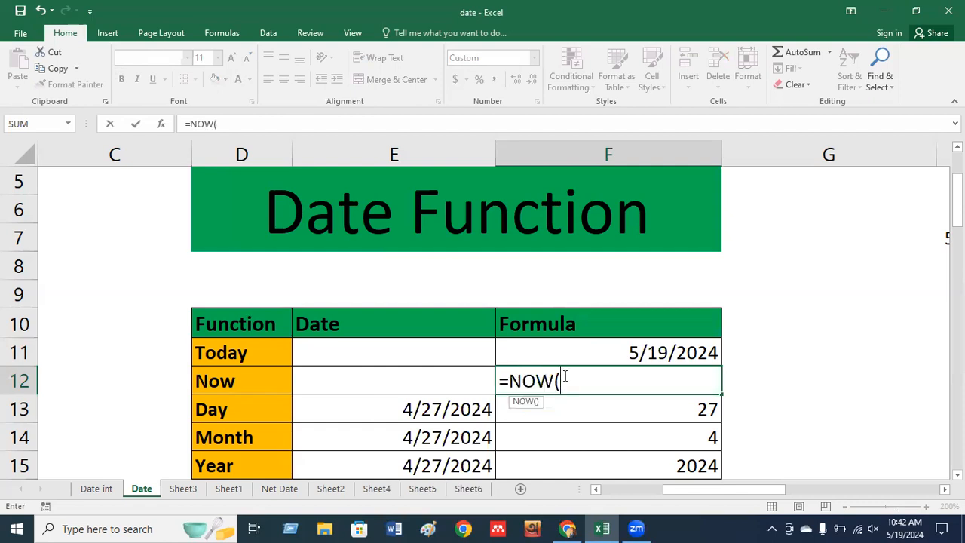
text())
key(Return)
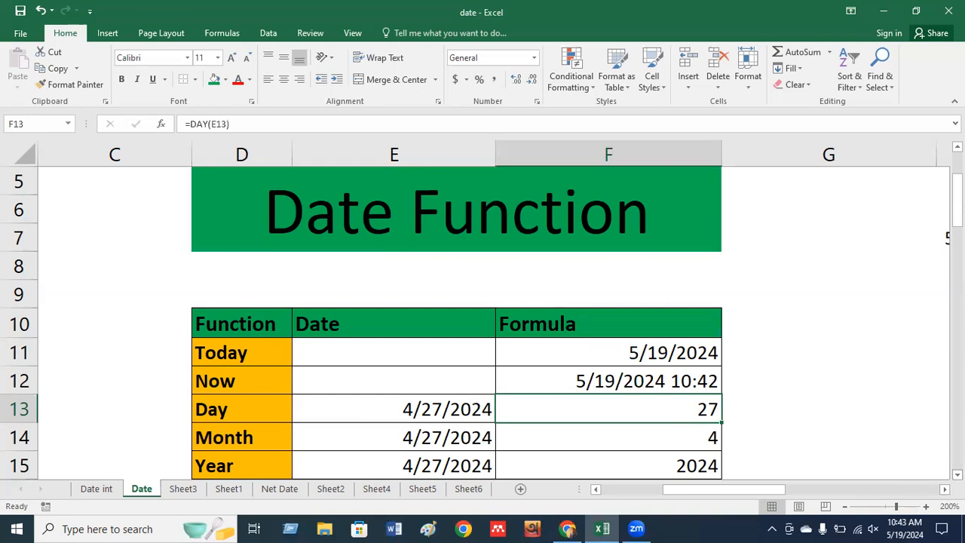
Clear the dates in cells E13, E14 and E15 for the Day, Month and Year rows.
scroll(728, 453, down, 1)
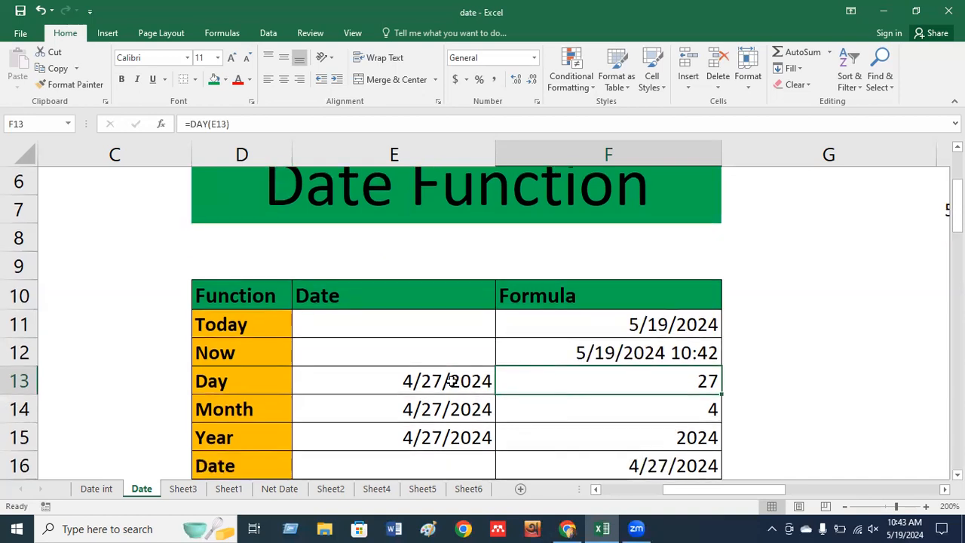
click(451, 381)
key(Delete)
key(Return)
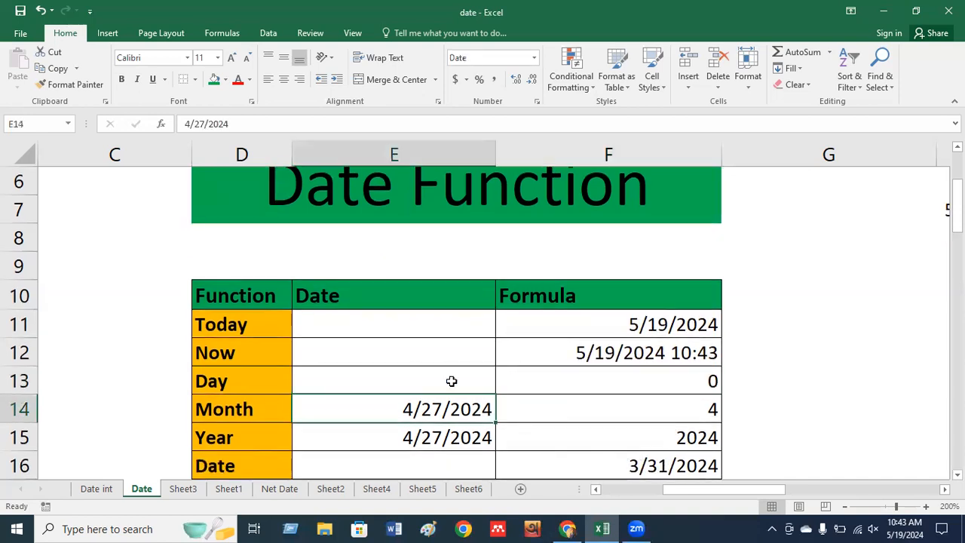
key(Delete)
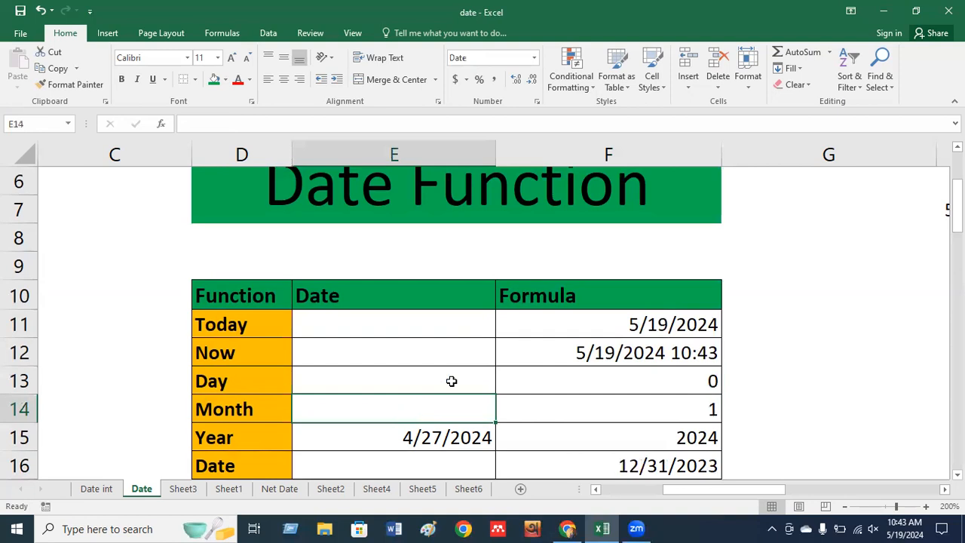
key(Return)
key(Delete)
click(452, 381)
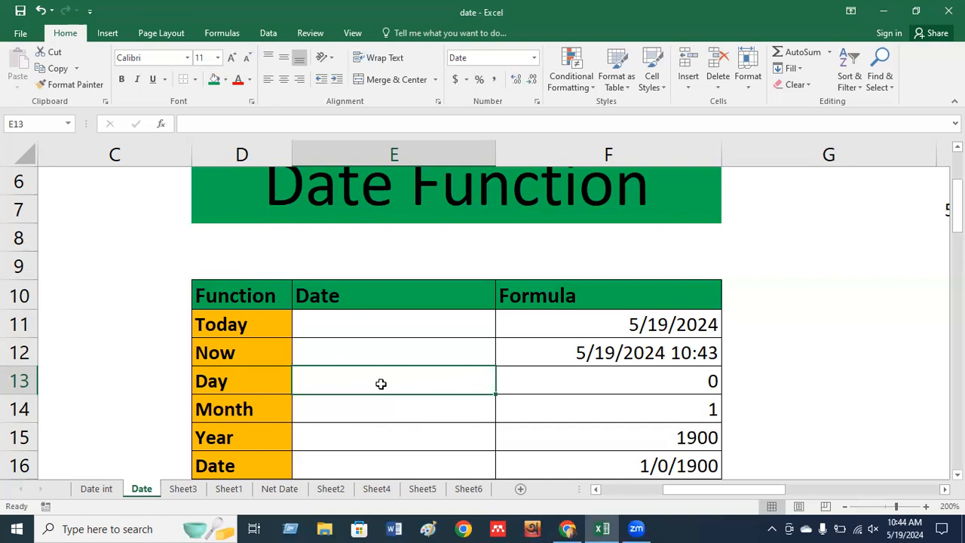
text(6)
key(BackSpace)
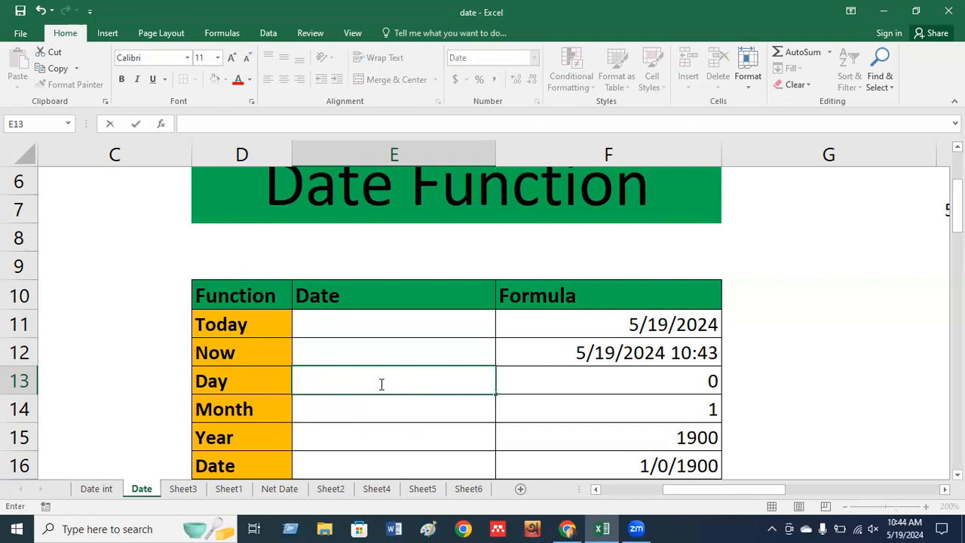
text(20/1/2024)
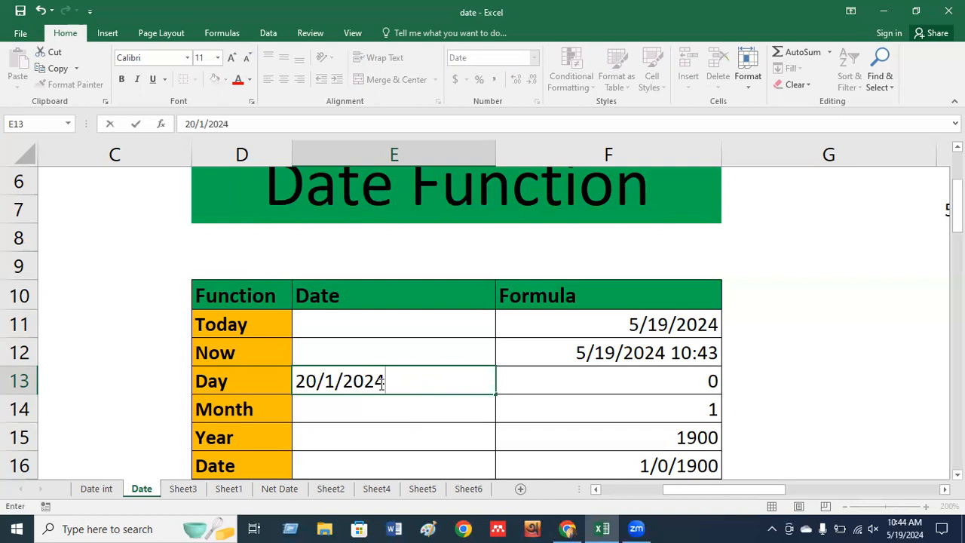
key(BackSpace)
key(BackSpace)
key(BackSpace)
key(BackSpace)
key(BackSpace)
key(BackSpace)
key(BackSpace)
key(BackSpace)
key(BackSpace)
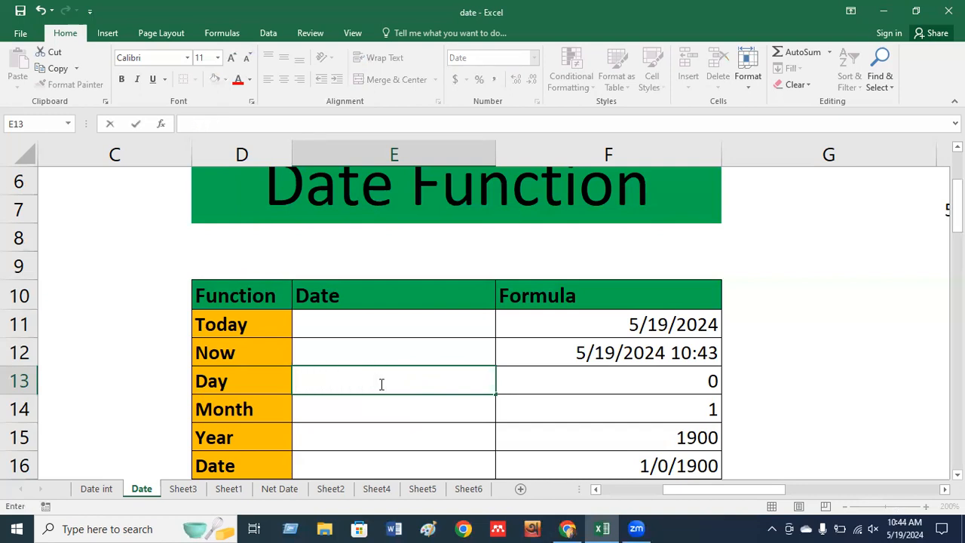
Enter the date 1/31/2024 in cell E13 of the Day row.
text(1/31/2024)
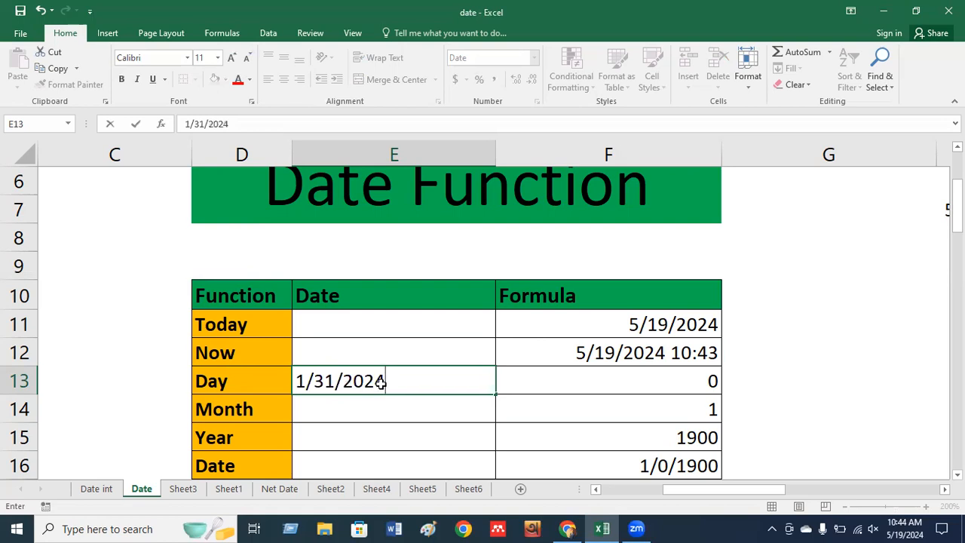
key(Return)
Replace the Day formula in cell F13 with a newly entered =DAY(E13).
click(541, 384)
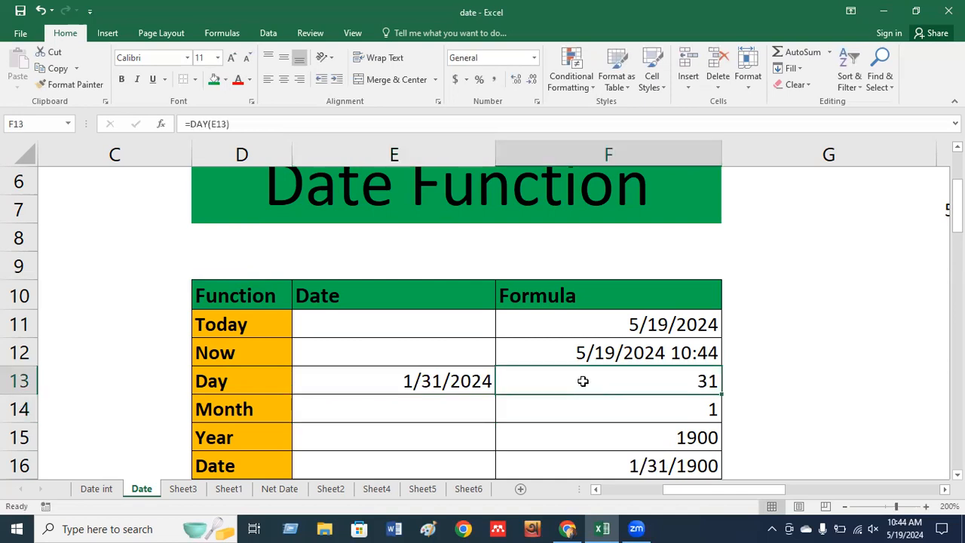
key(Delete)
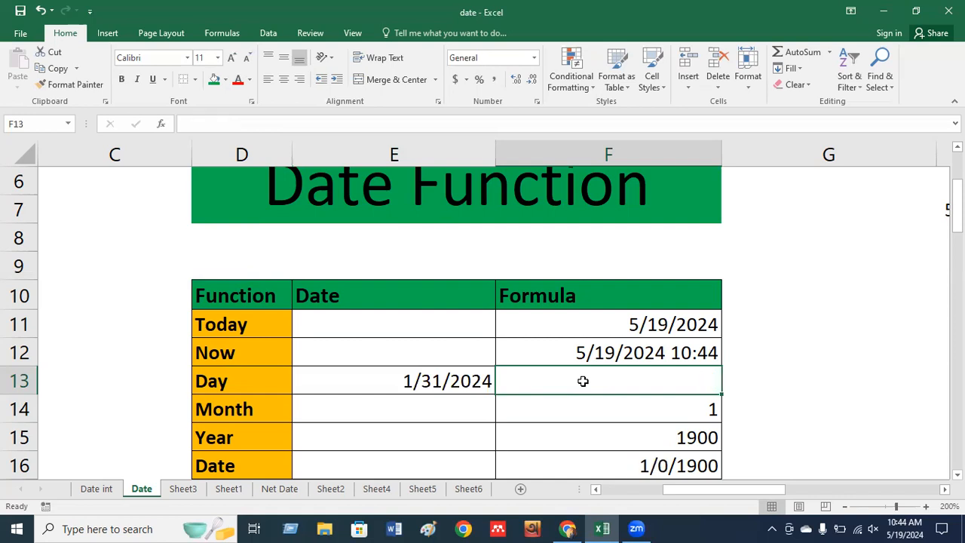
text(=)
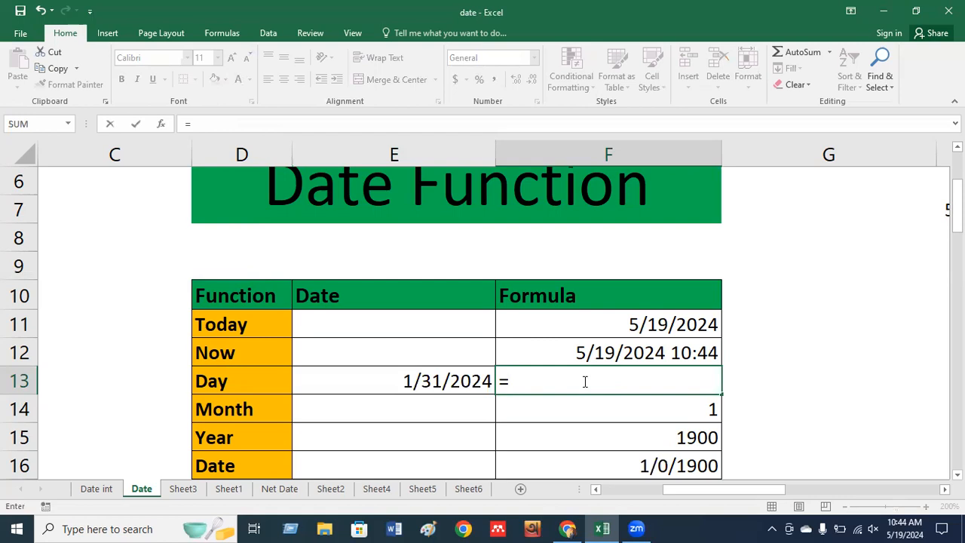
text(day)
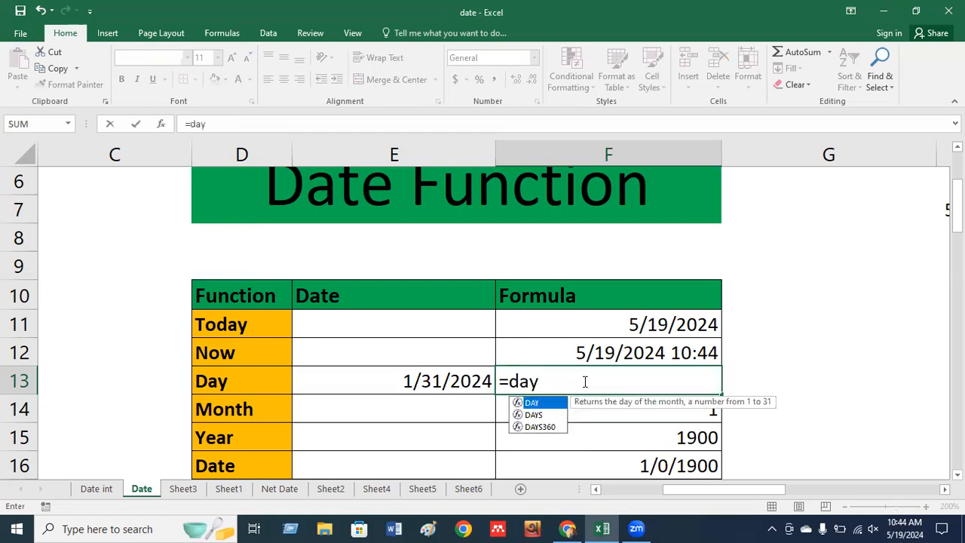
key(Tab)
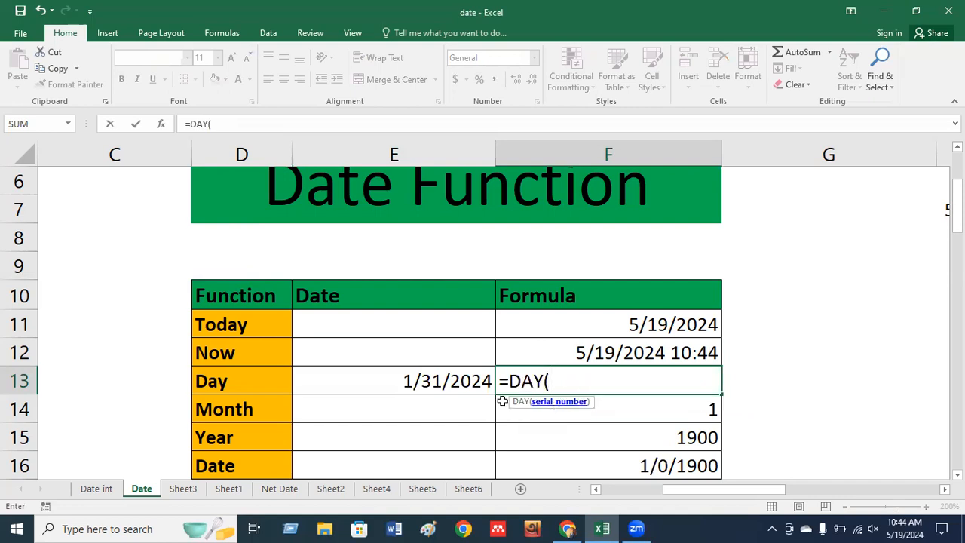
click(451, 382)
key(Return)
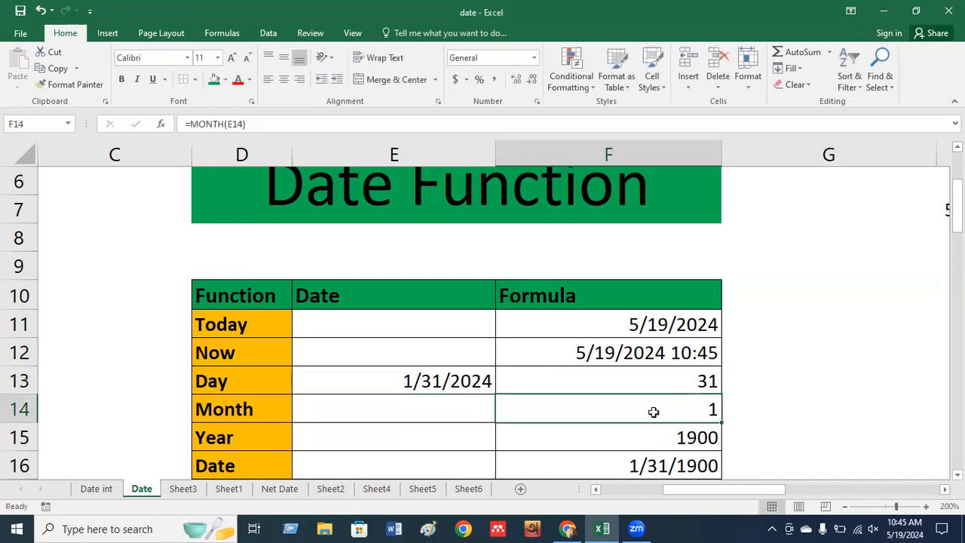
Clear the Month, Year and Date formulas from cells F14, F15 and F16.
key(Delete)
key(Down)
key(Delete)
key(Down)
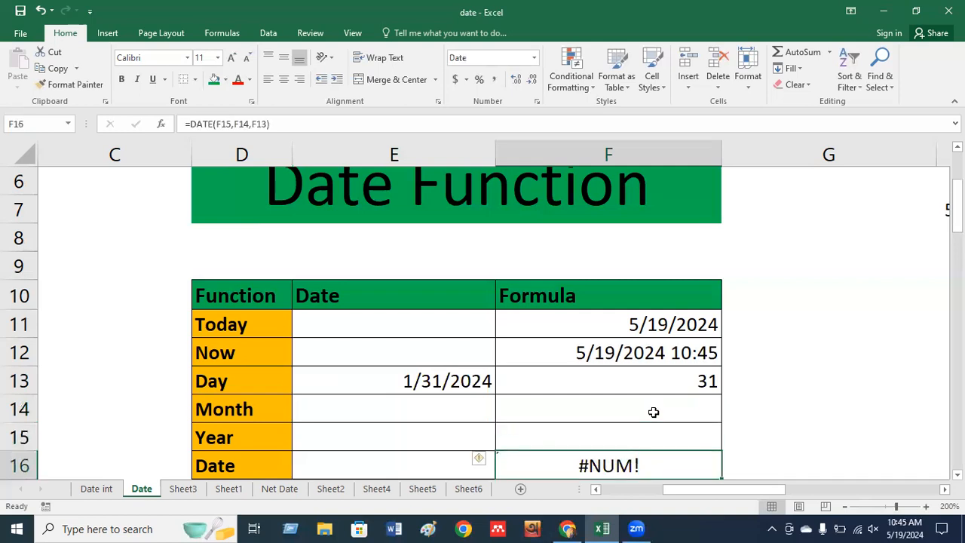
key(Delete)
key(Up)
key(Up)
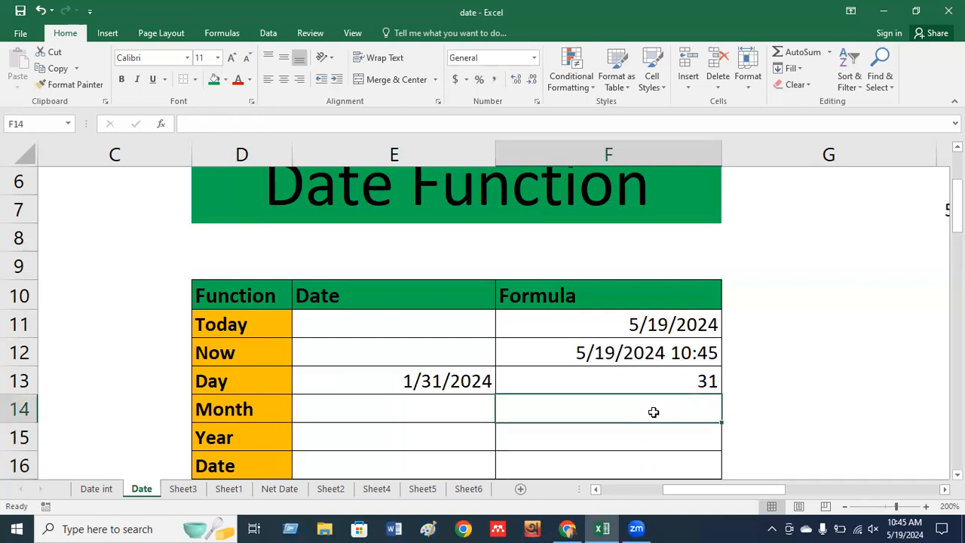
Enter =MONTH(E13) in cell F14 of the Month row, referencing the date in the Day row.
click(448, 381)
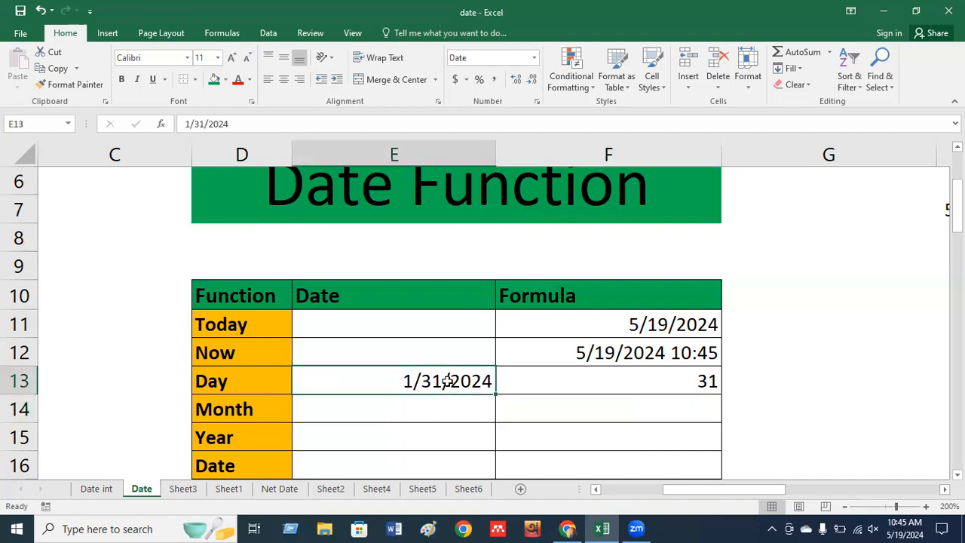
click(533, 415)
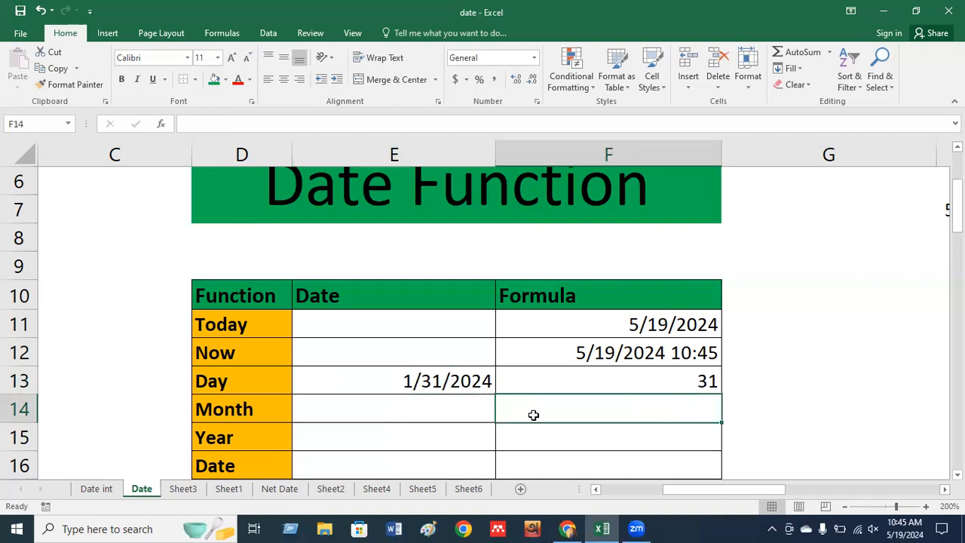
text(=month)
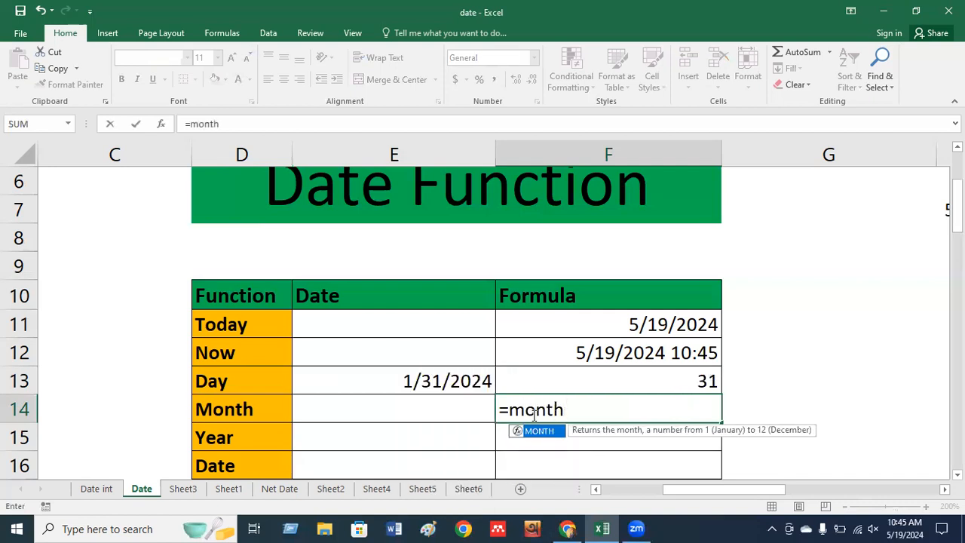
key(Tab)
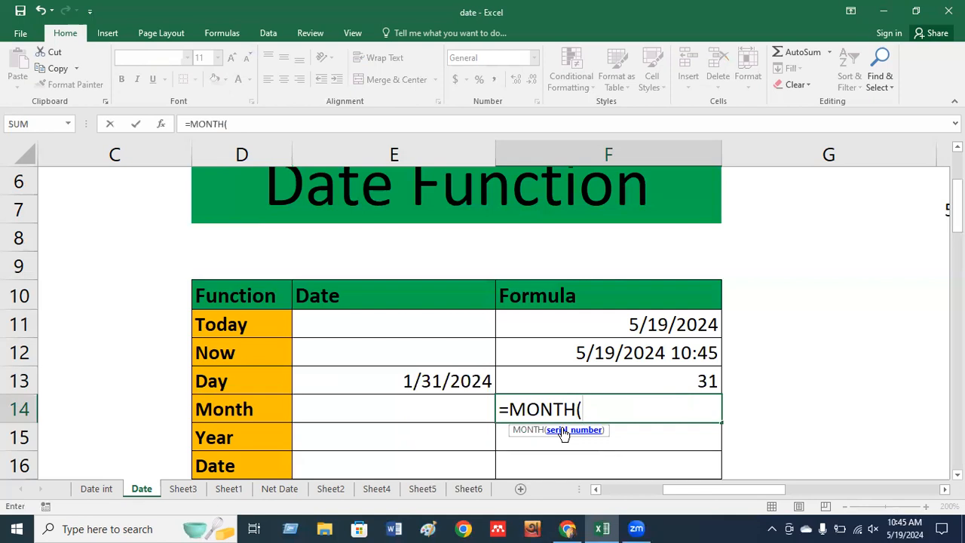
click(441, 381)
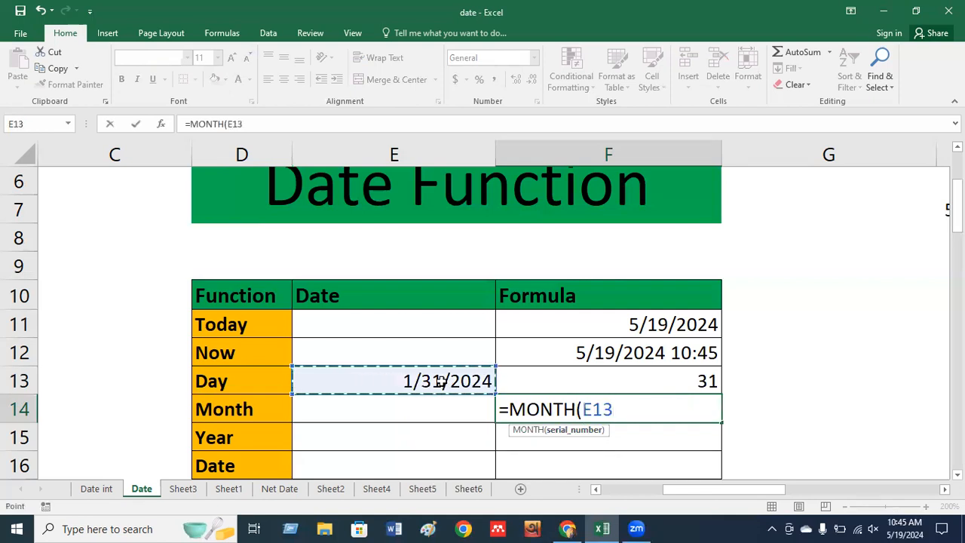
key(Return)
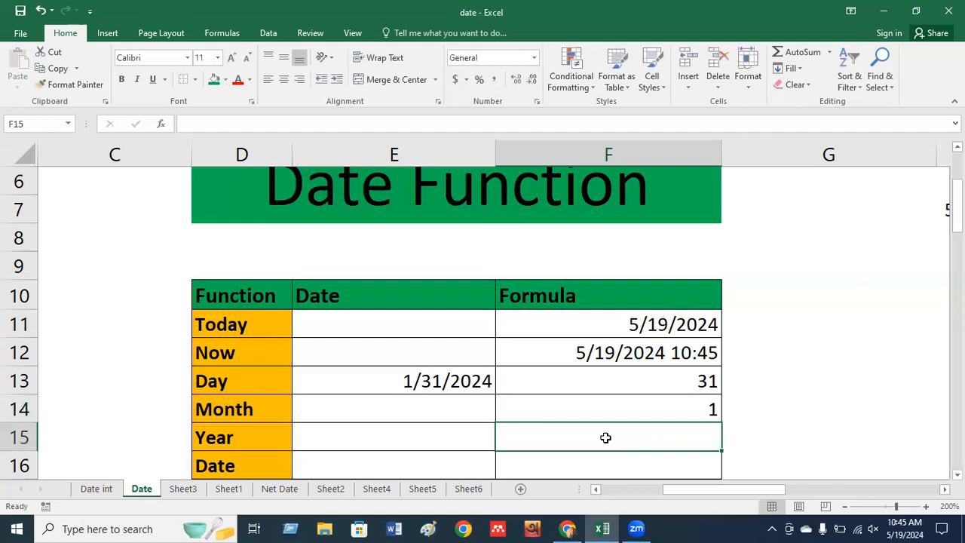
Enter =YEAR(E13) in cell F15 of the Year row, using the same date in the Day row.
text(=)
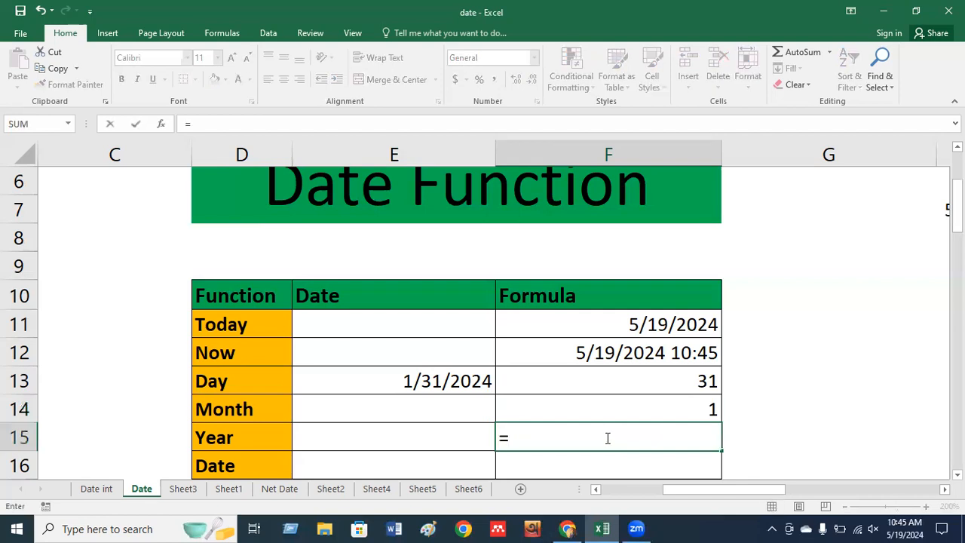
text(yea)
key(Tab)
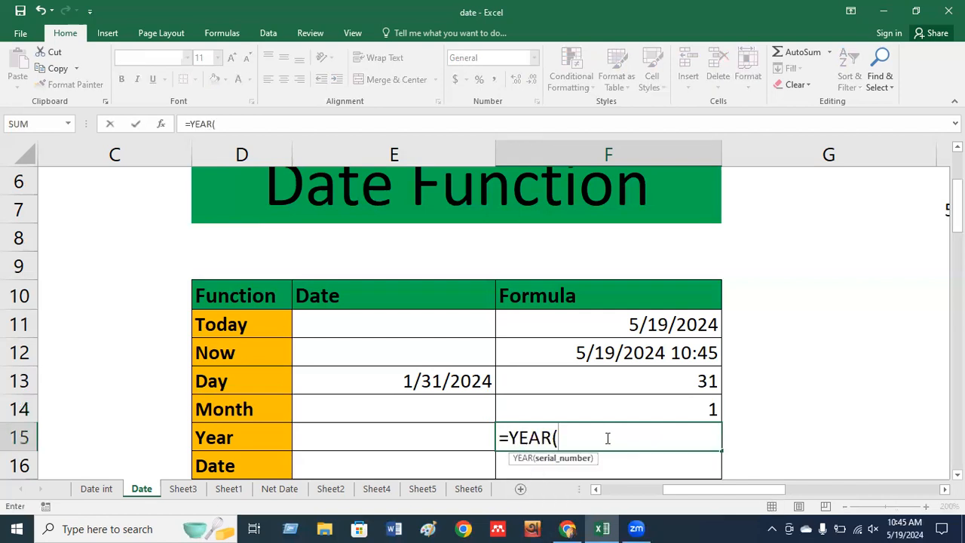
click(437, 380)
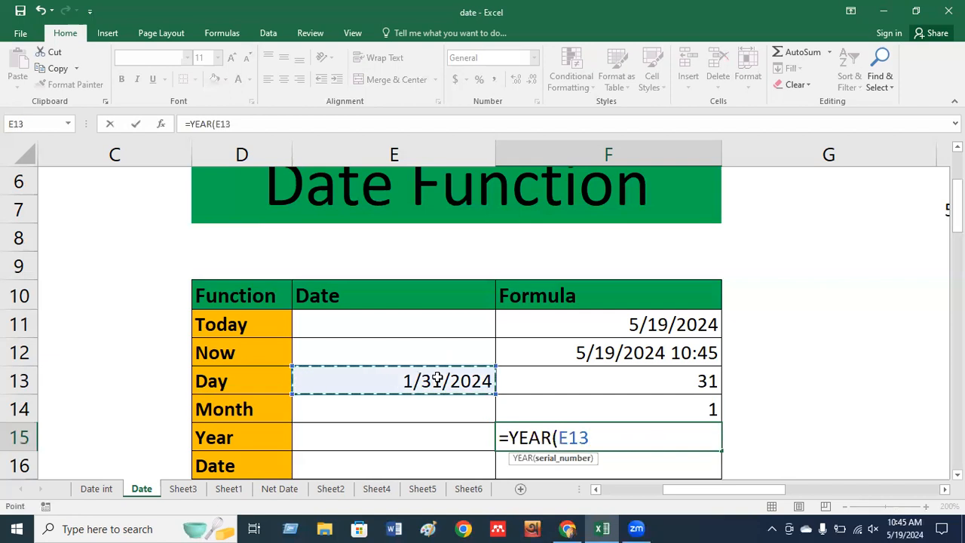
key(Return)
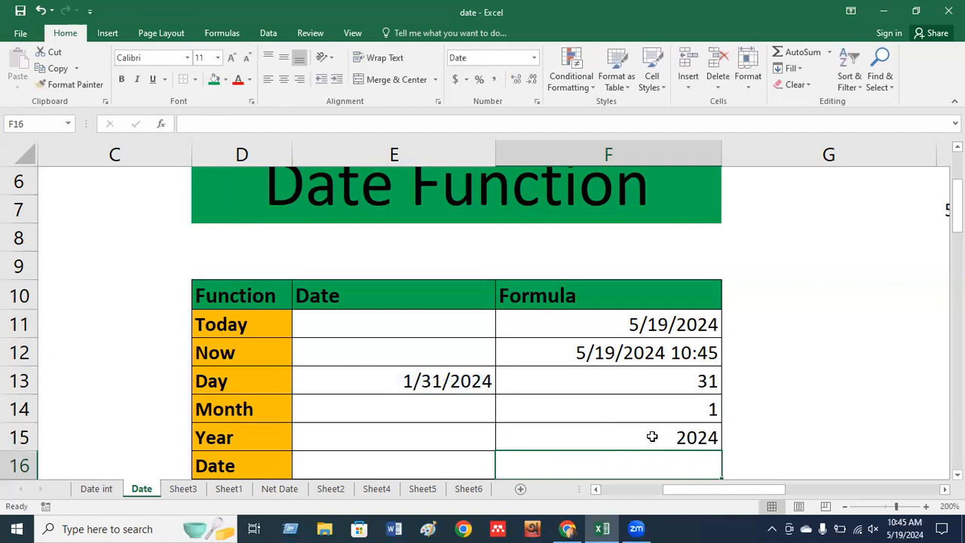
Review the Day, Month and Year formulas in cells F13, F14 and F15.
click(661, 384)
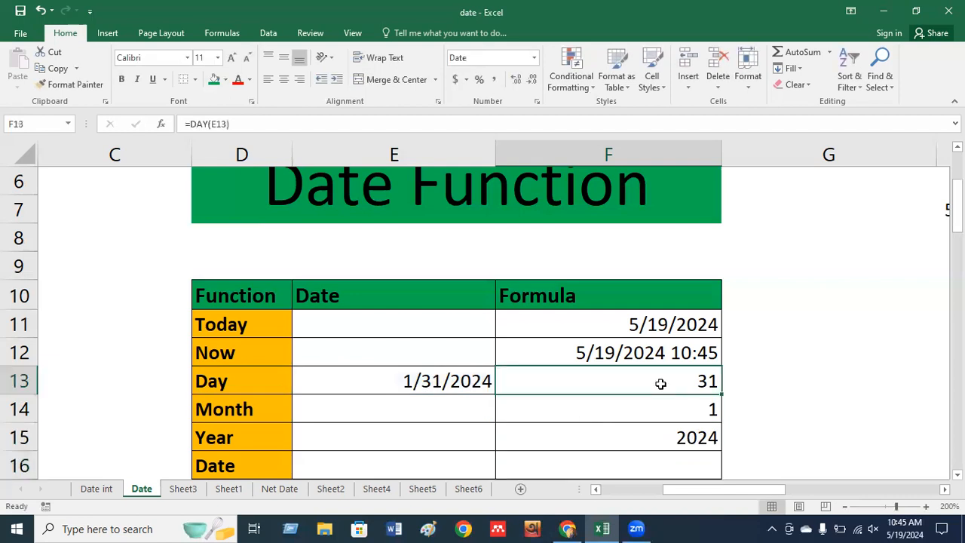
click(642, 409)
click(642, 434)
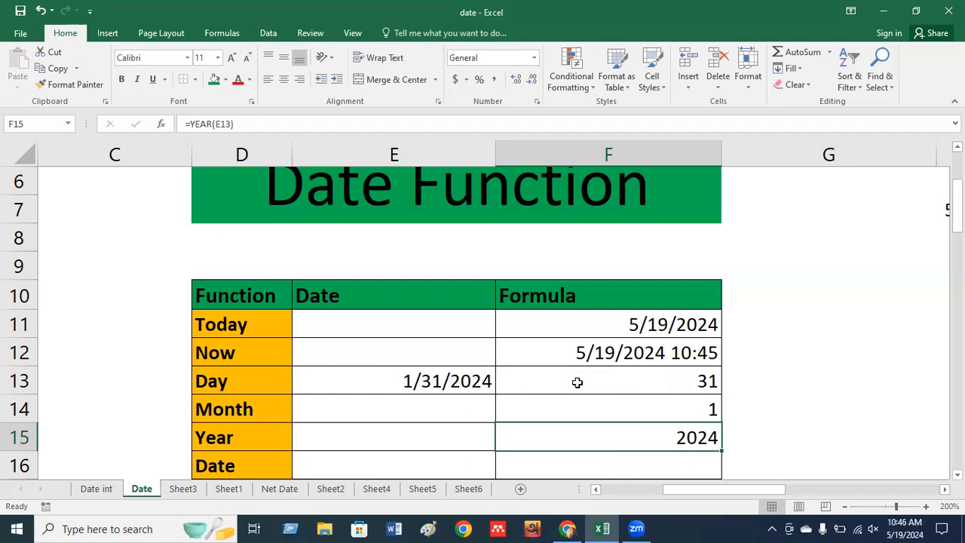
click(652, 381)
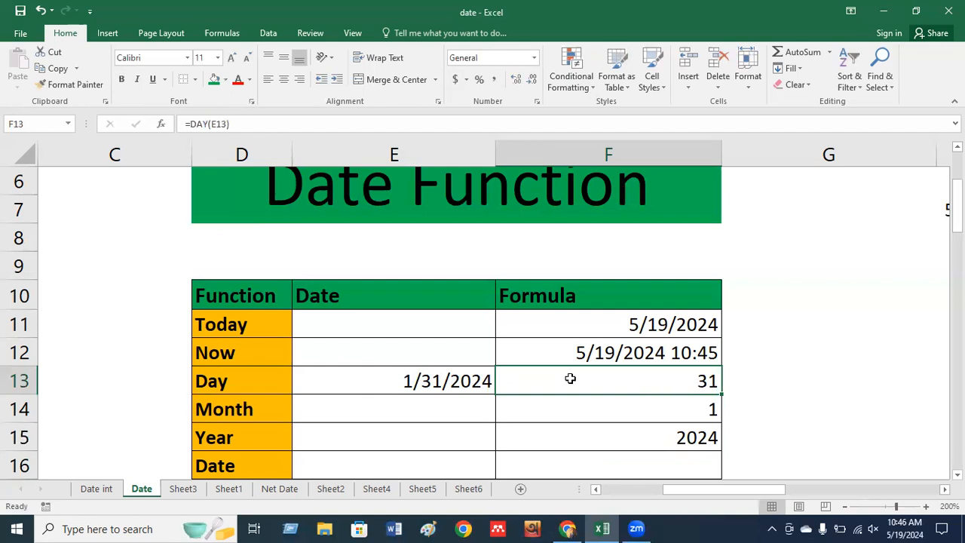
click(564, 421)
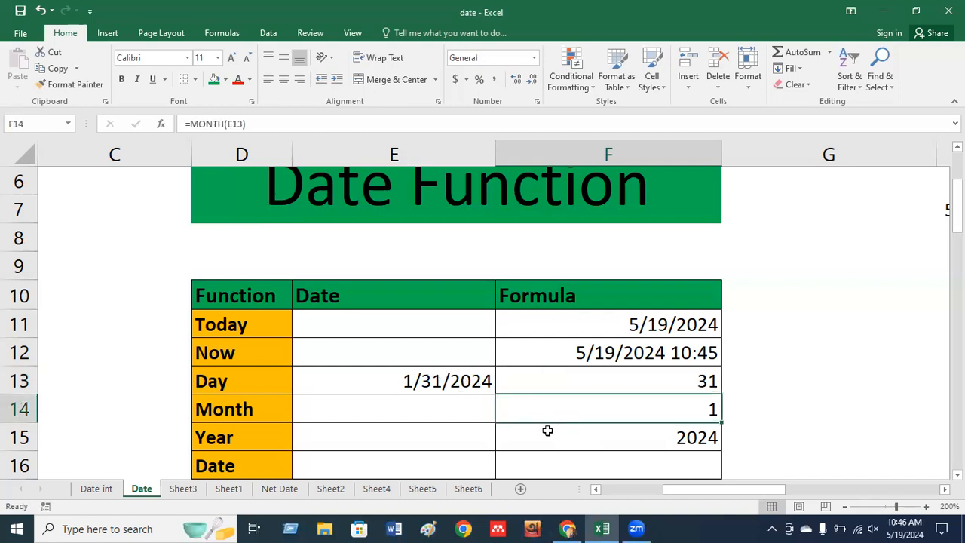
click(580, 437)
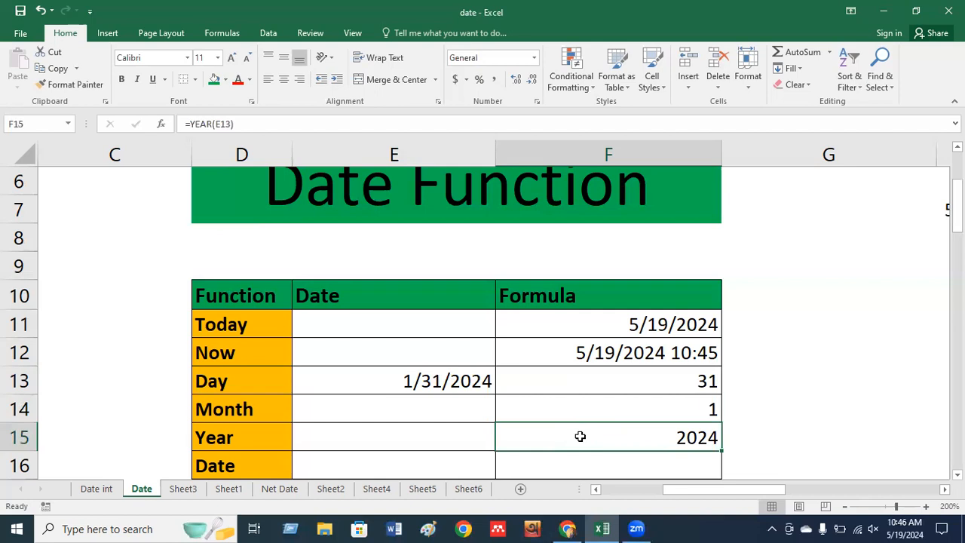
Enter =DATE(F15,F14,F13) in cell F16 of the Date row, combining the year, month and day cells.
key(Down)
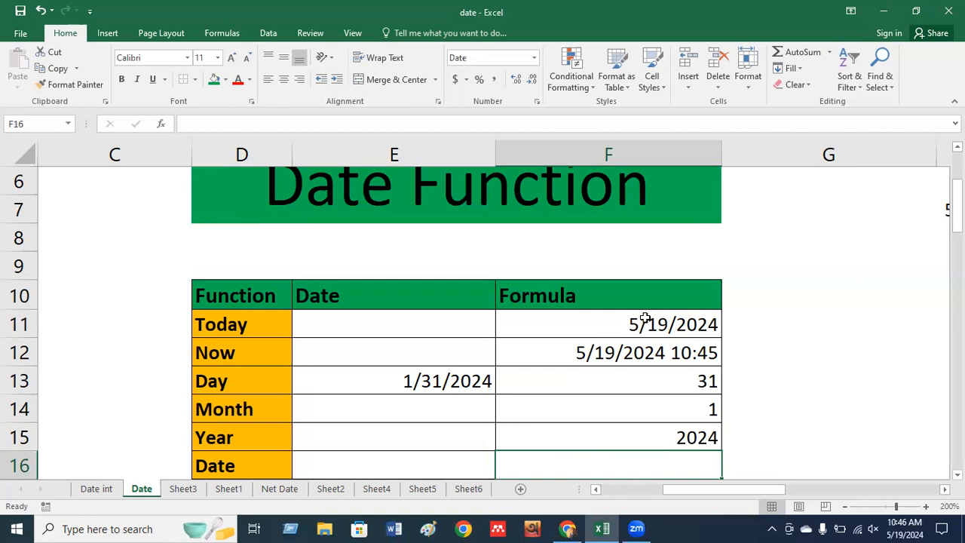
text(=date)
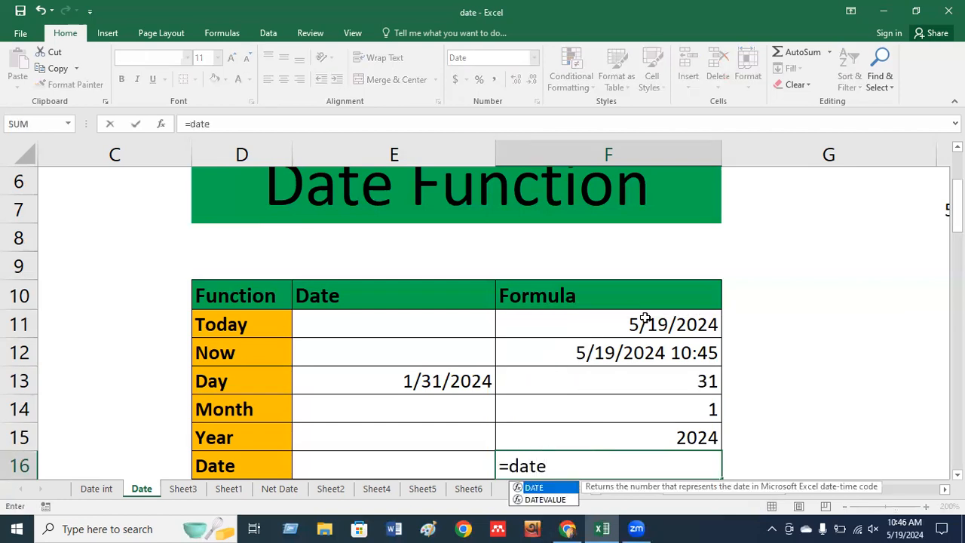
key(Tab)
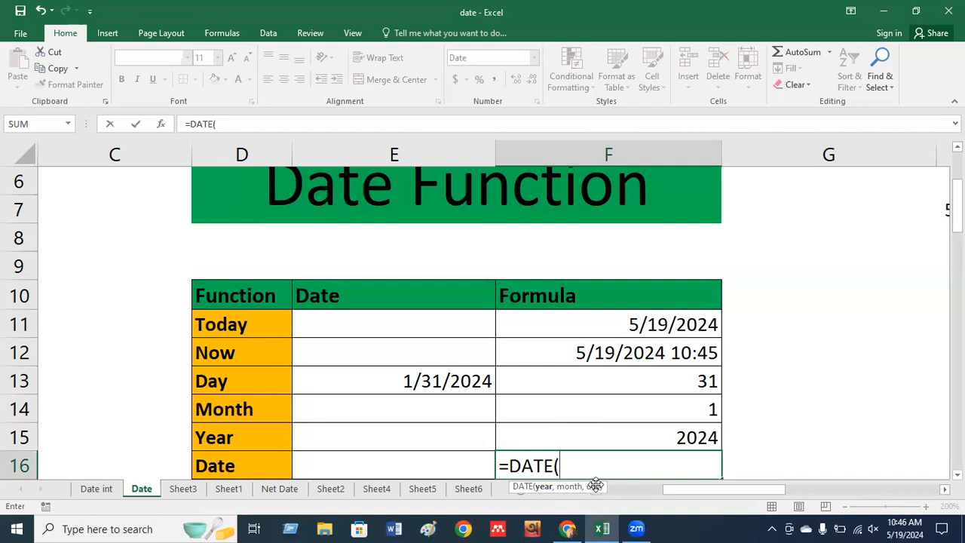
click(627, 438)
text(,)
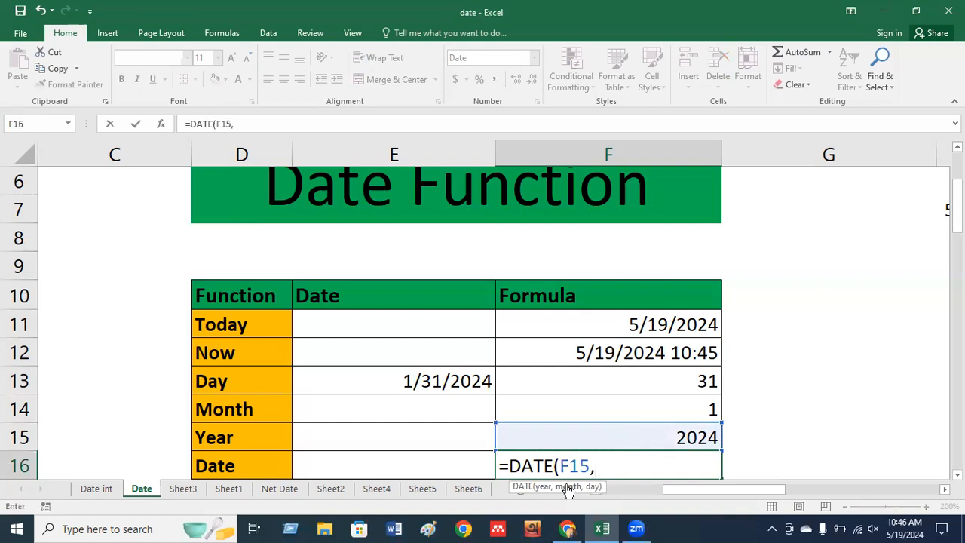
click(613, 408)
text(,)
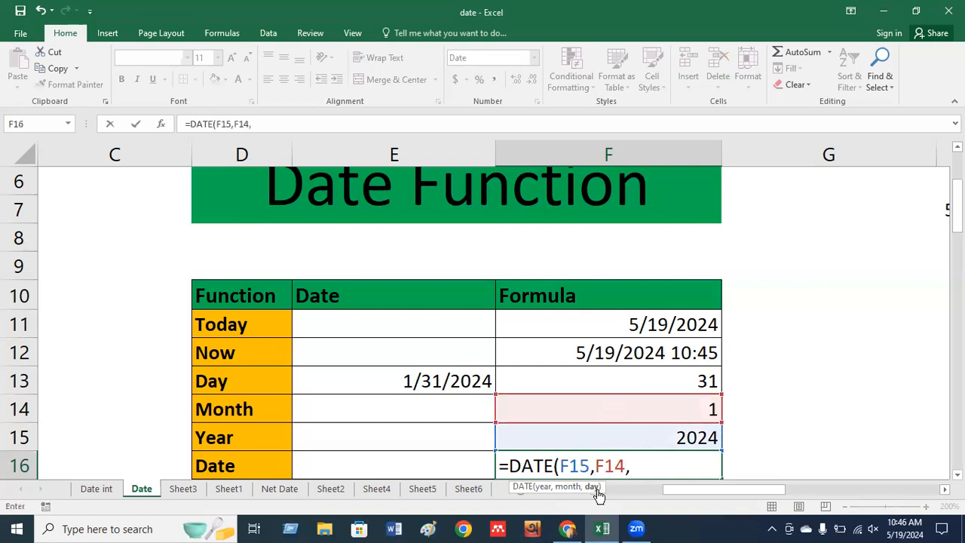
click(613, 381)
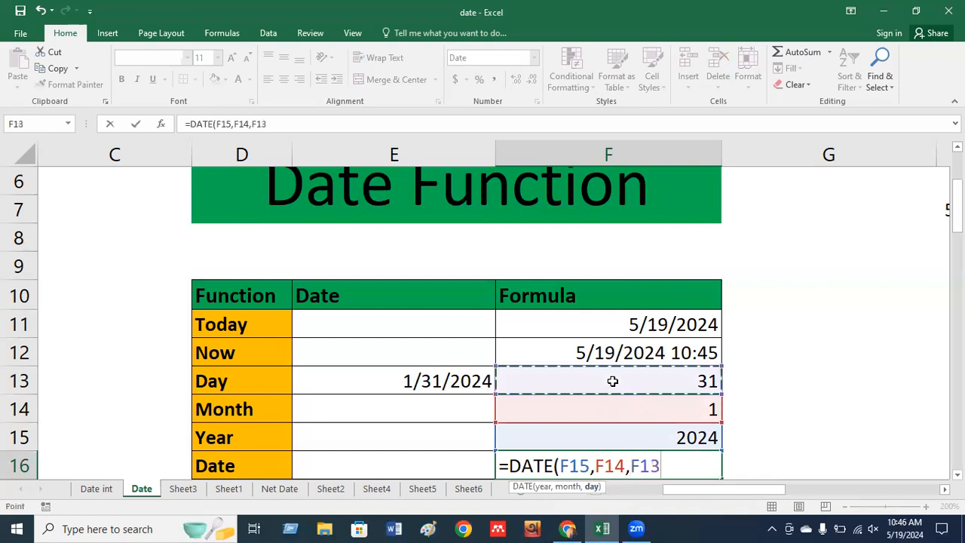
key(Return)
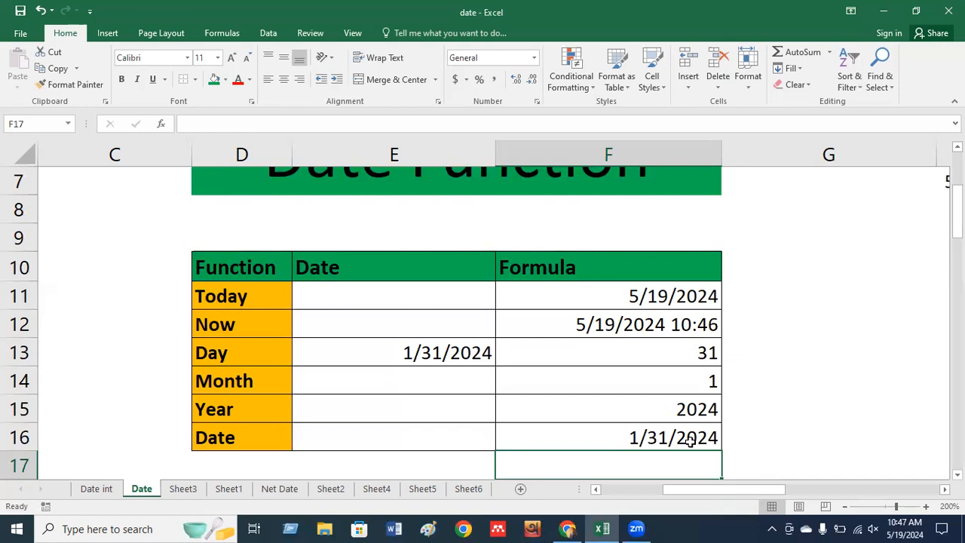
Examine the Add/Subtract function table below, checking its start date, day offsets and the formulas that combine them.
key(Down)
key(Down)
key(Down)
key(Down)
key(Down)
key(Down)
key(Down)
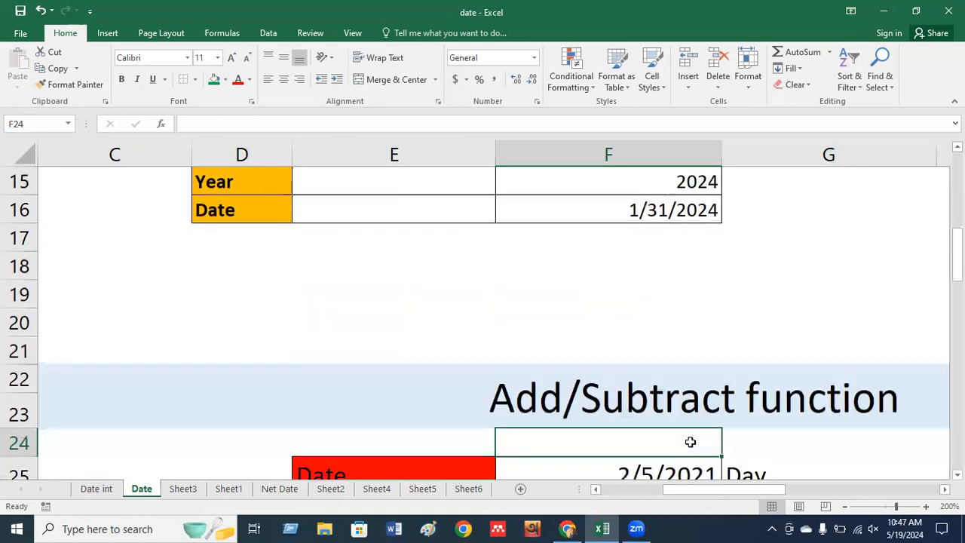
key(Down)
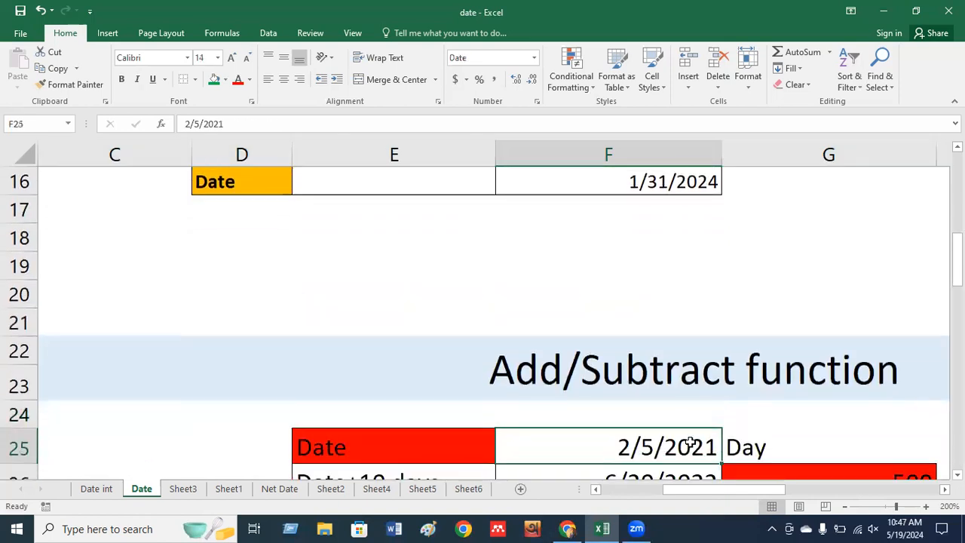
key(Down)
key(Down)
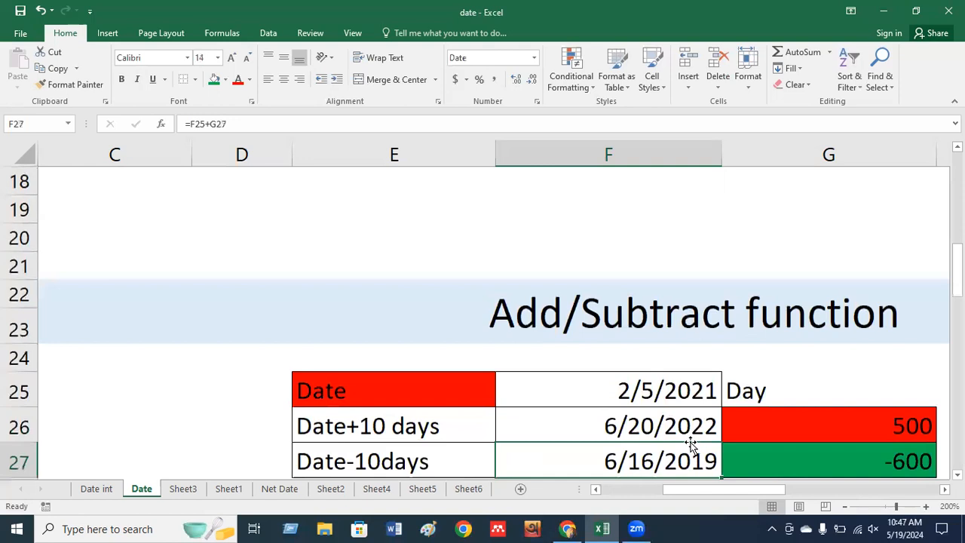
key(Down)
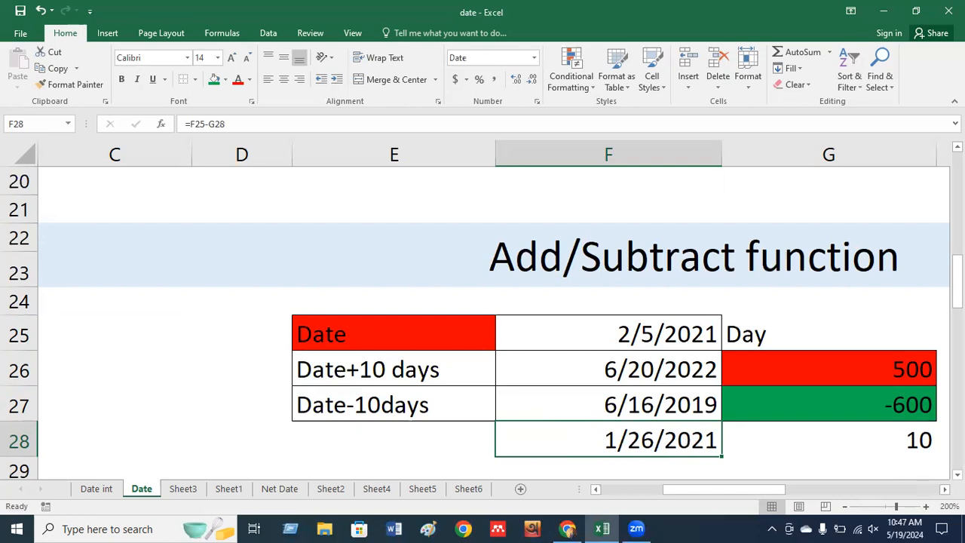
scroll(494, 317, right, 2)
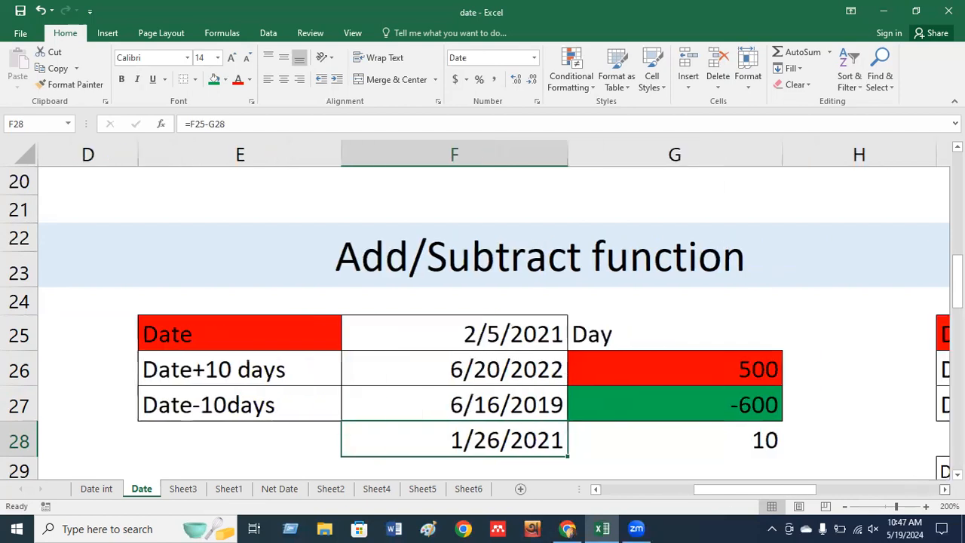
mouse_move(721, 491)
mouse_down()
mouse_move(712, 491)
mouse_move(720, 491)
mouse_up()
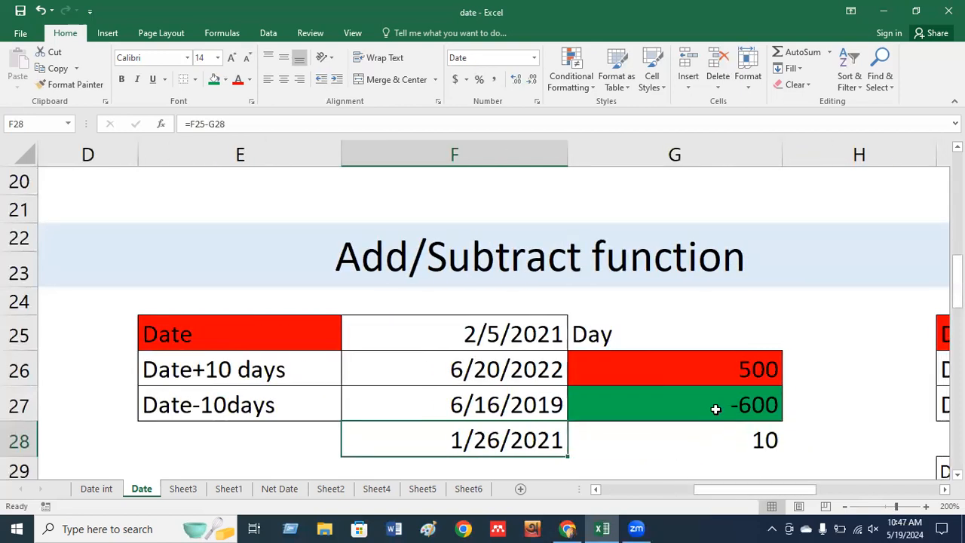
click(698, 352)
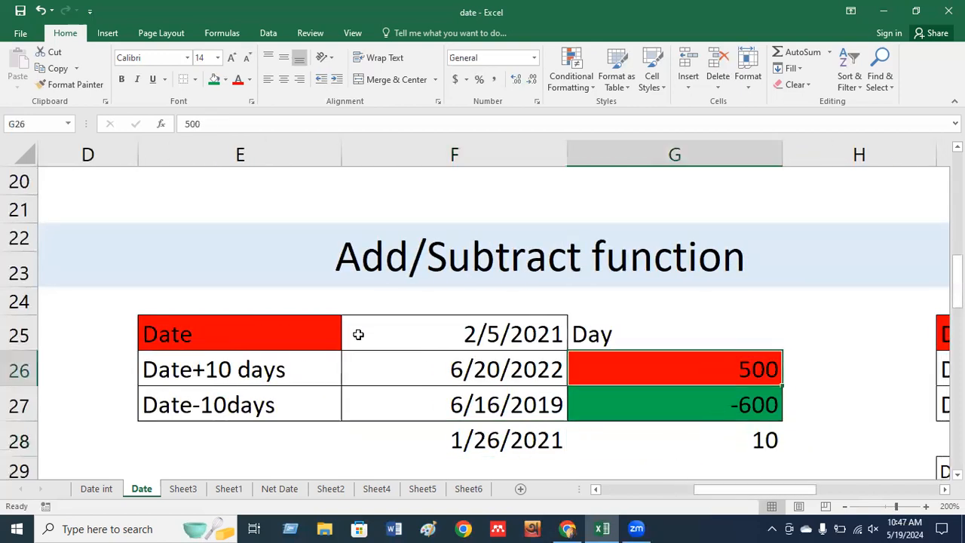
click(281, 369)
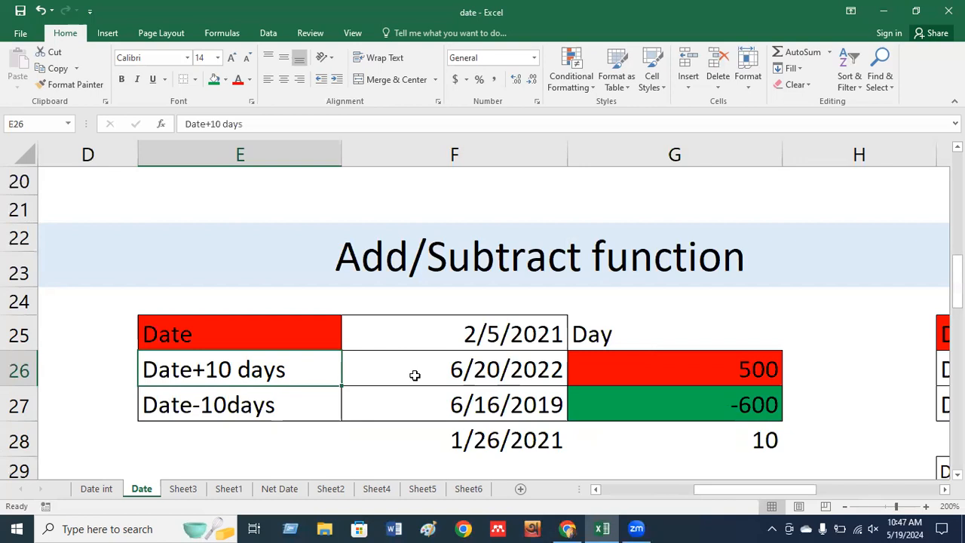
click(494, 370)
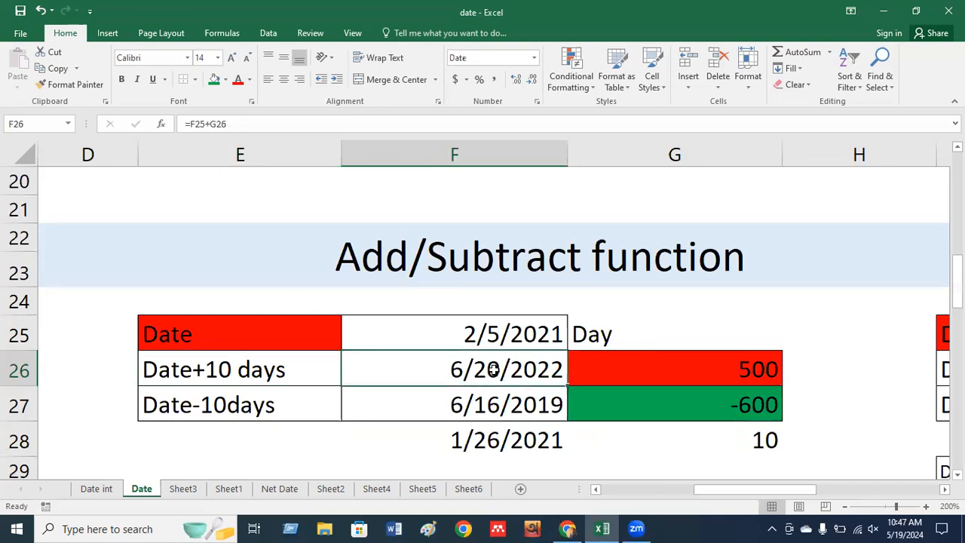
click(594, 381)
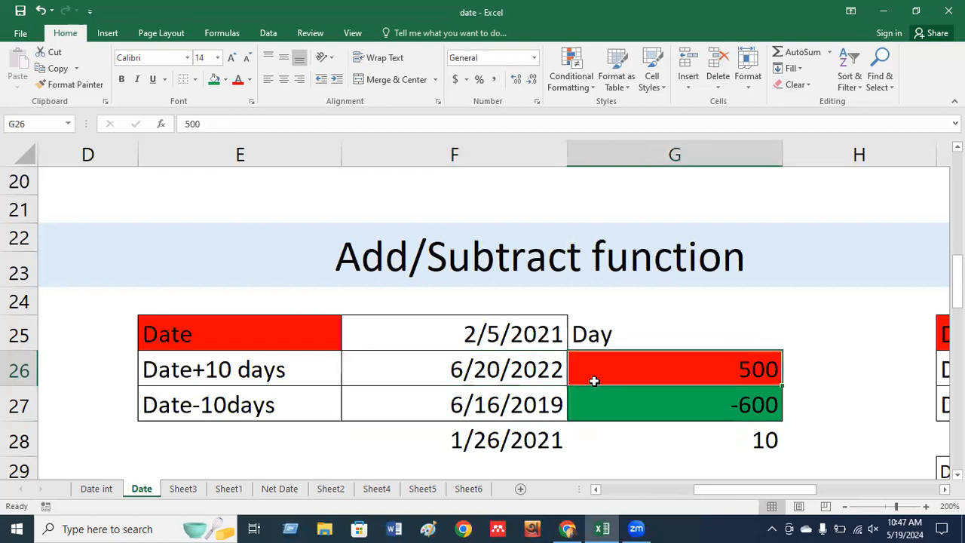
click(512, 332)
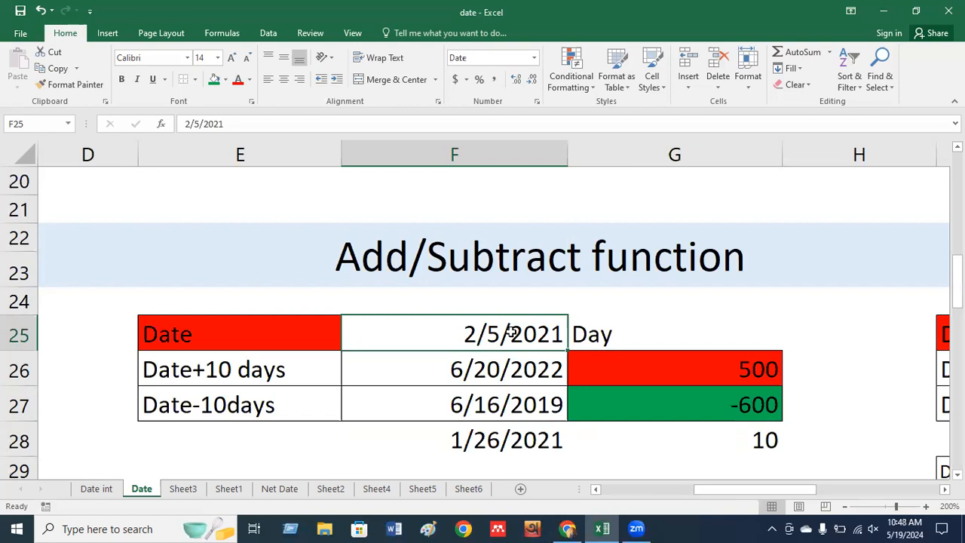
Clear the extra date in cell F28 and its day offset in G28 below the Add/Subtract table.
key(Down)
key(Down)
key(Down)
key(Down)
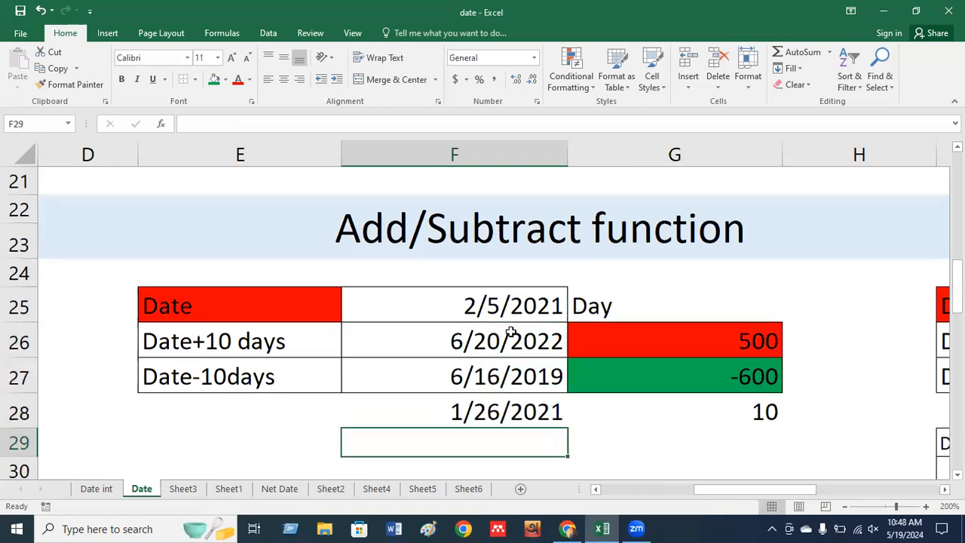
key(Up)
key(Delete)
key(Right)
key(Delete)
Clear the day offsets in G27 and G26 and the dates in F26, F27 and F25 of the Add/Subtract table.
key(Up)
key(Delete)
key(Up)
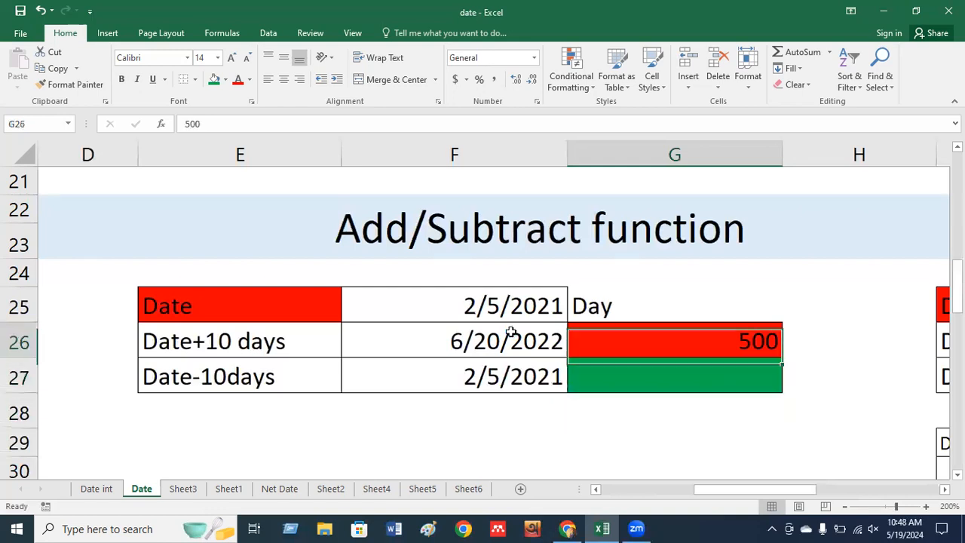
key(Delete)
key(Left)
key(Delete)
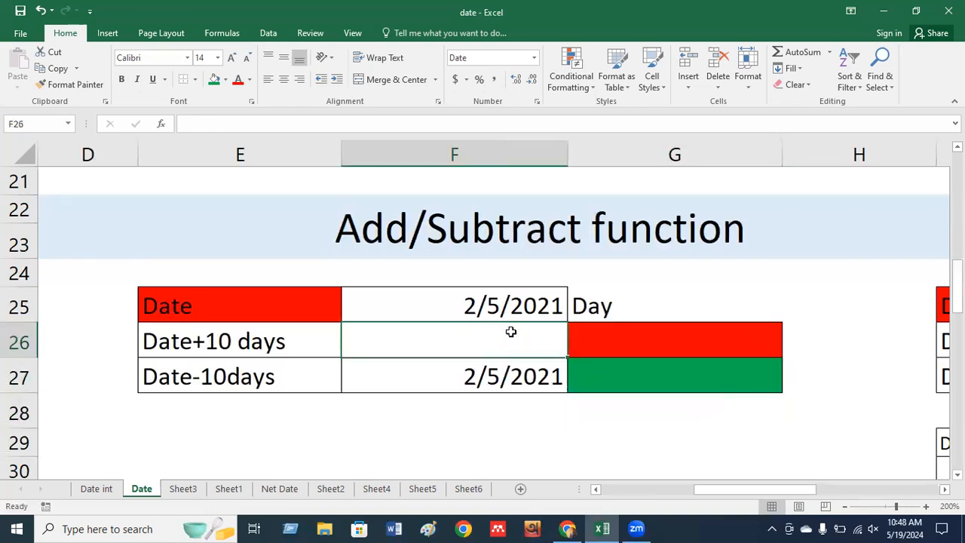
key(Down)
key(Delete)
key(Up)
key(Up)
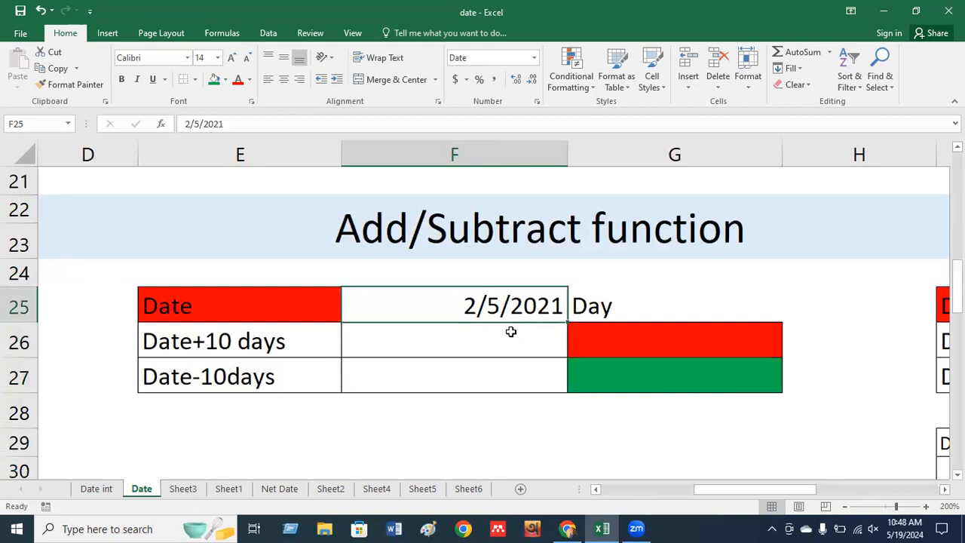
key(Delete)
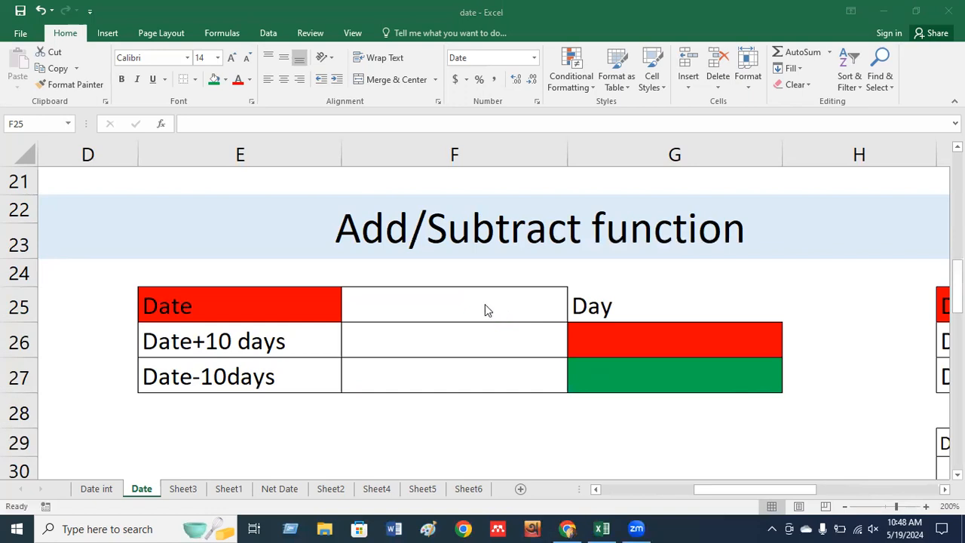
Enter the start date 5/19/2024 in cell F25 of the Date row.
click(473, 307)
text(5)
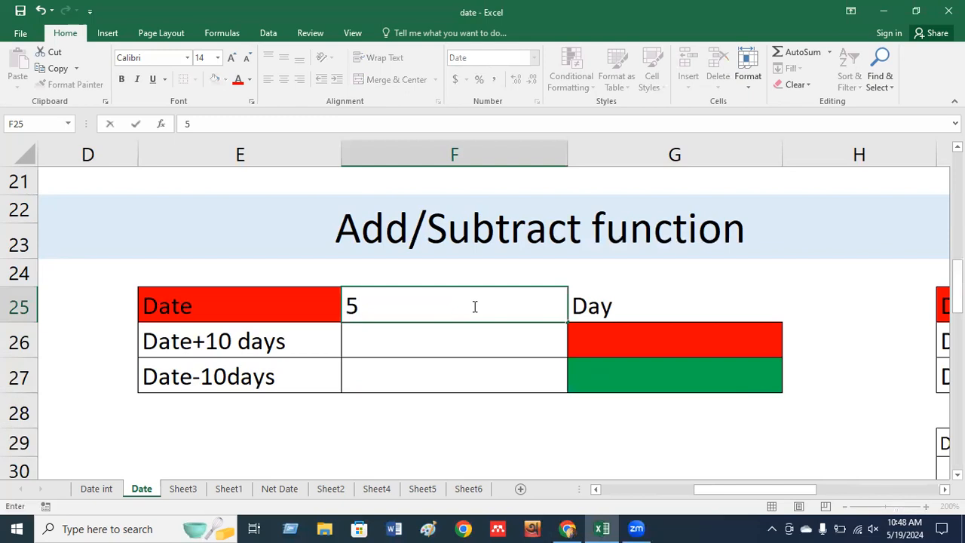
text(/19/2024)
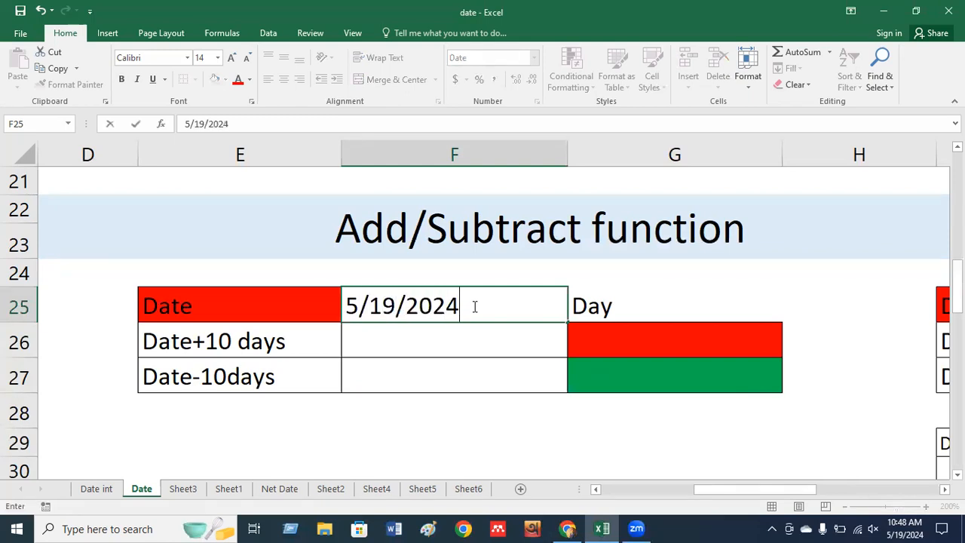
key(Return)
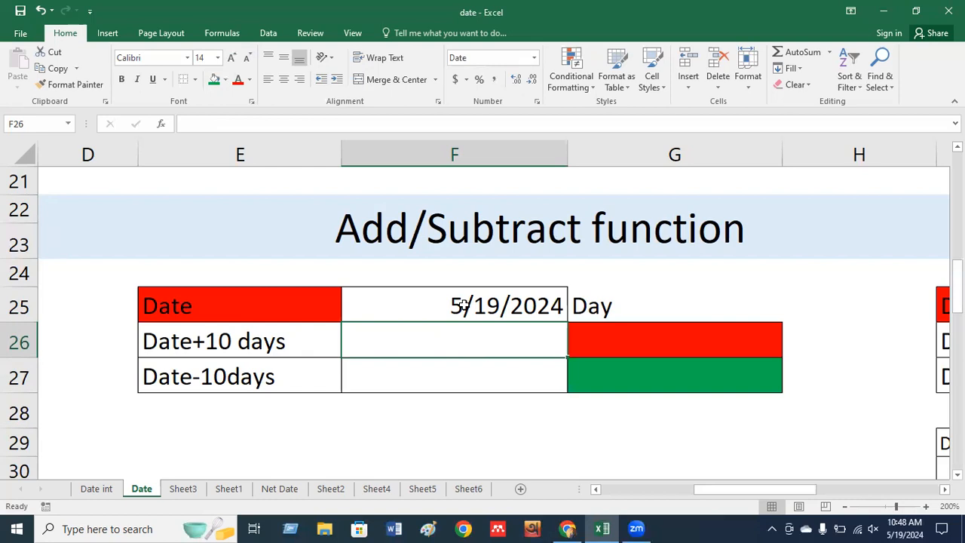
Enter 10 as the day offset in cell G26 of the Date+10 days row.
click(608, 345)
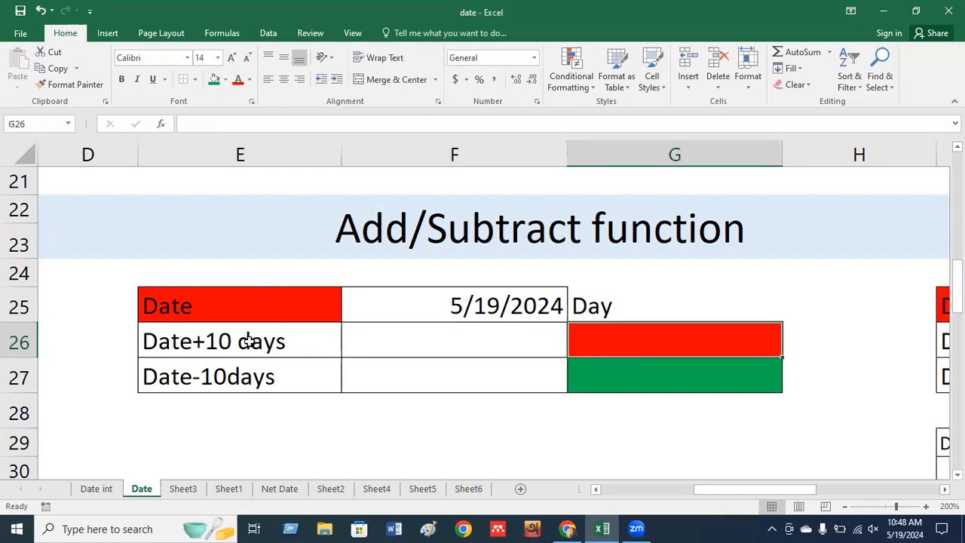
click(449, 304)
click(528, 337)
click(634, 339)
double_click(633, 339)
text(10)
key(Return)
click(634, 339)
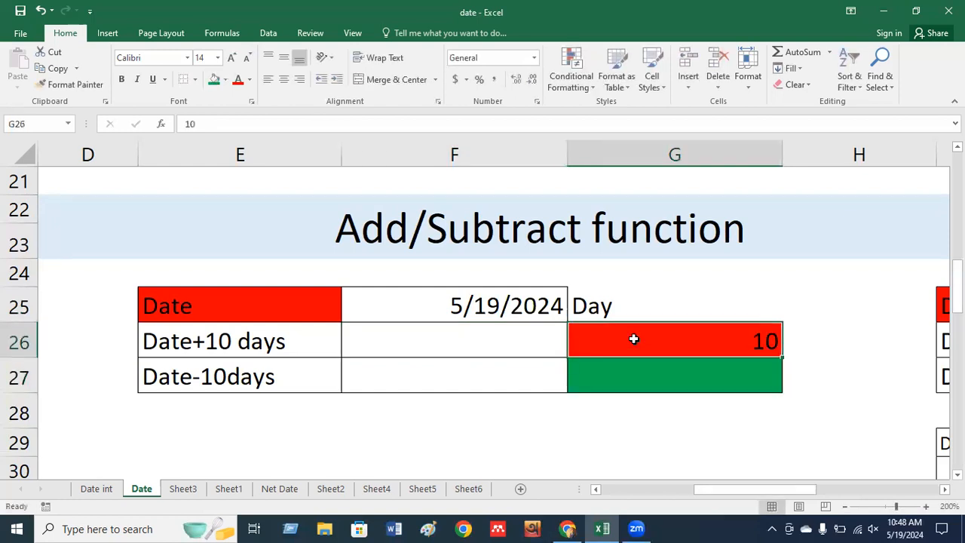
Enter =F25+G26 in cell F26 to add the day offset to the start date.
key(Left)
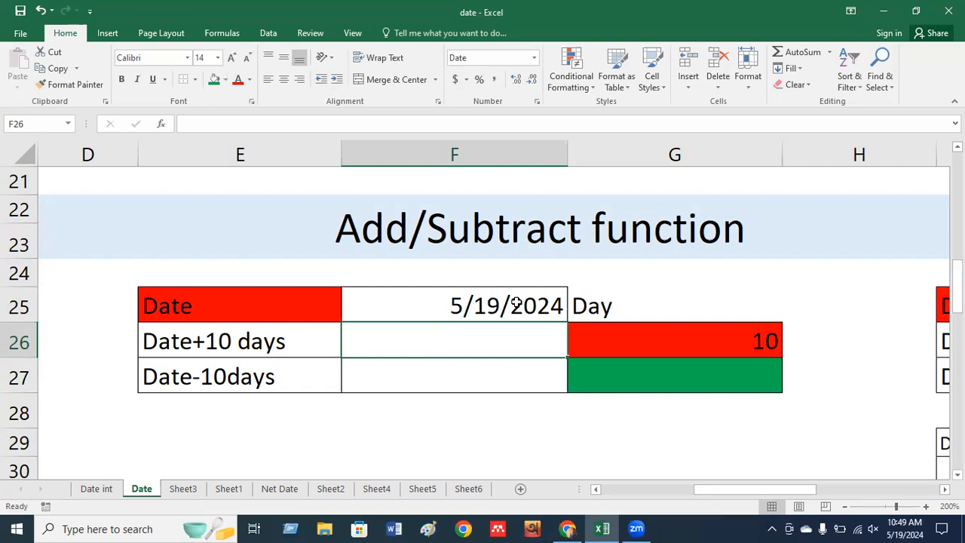
text(=)
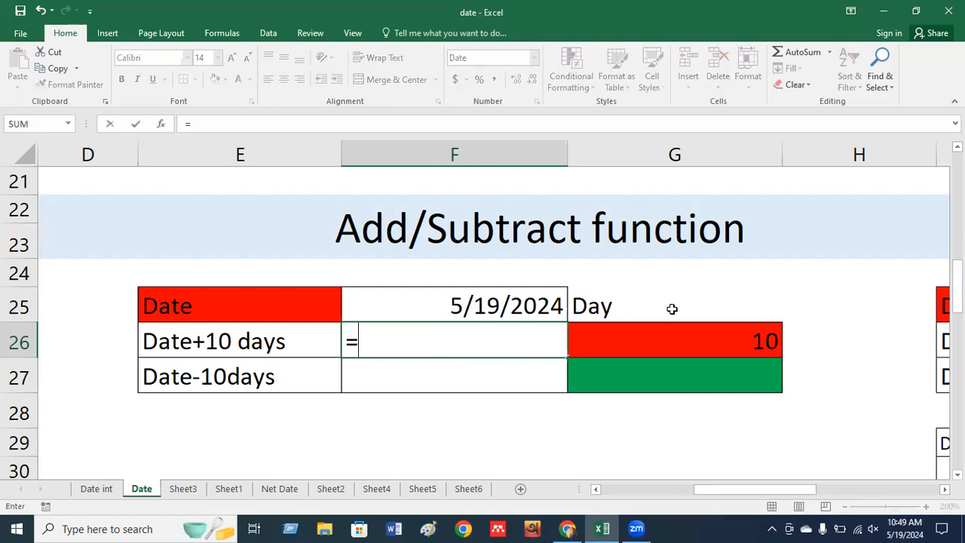
click(469, 304)
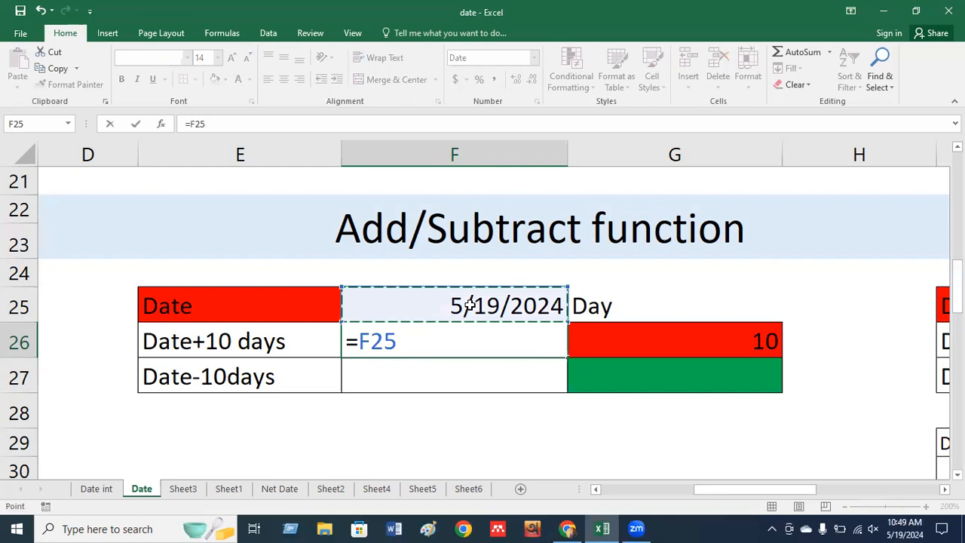
text(+)
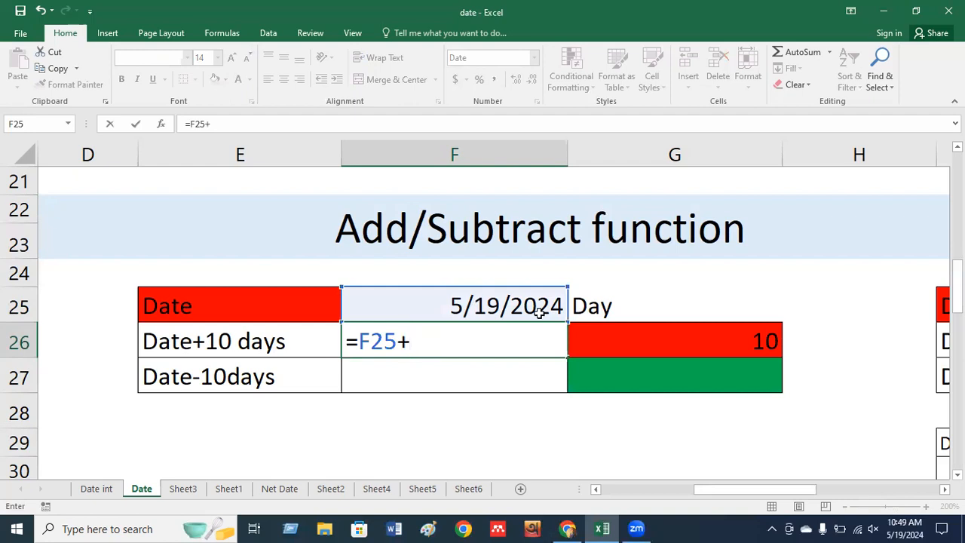
click(653, 343)
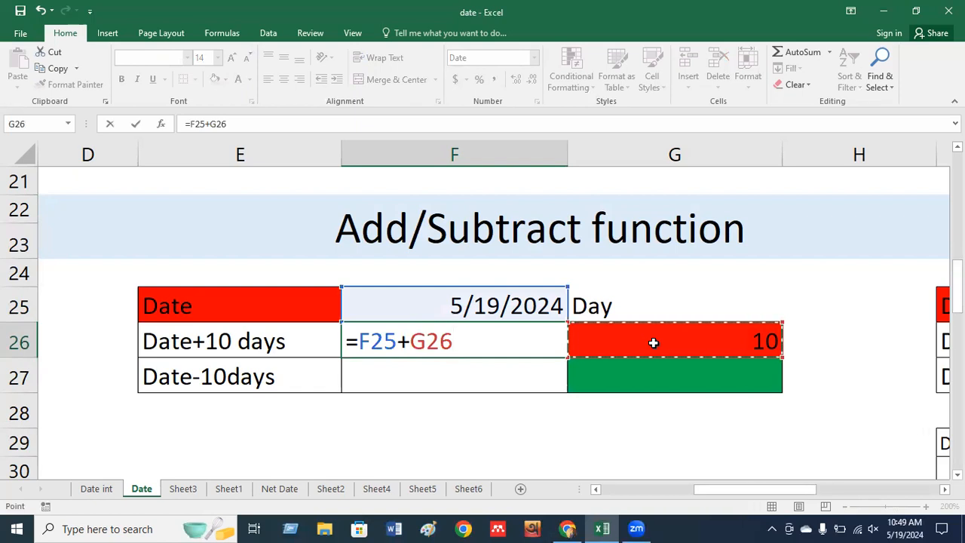
key(Return)
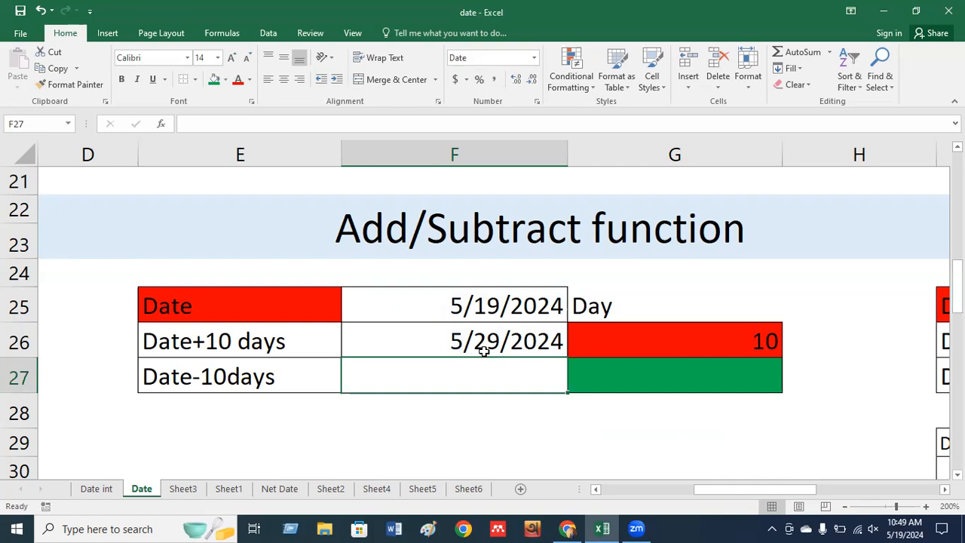
Enter 10 as the day offset in G27 and subtract it from the start date with =F25-G27 in cell F27.
click(718, 381)
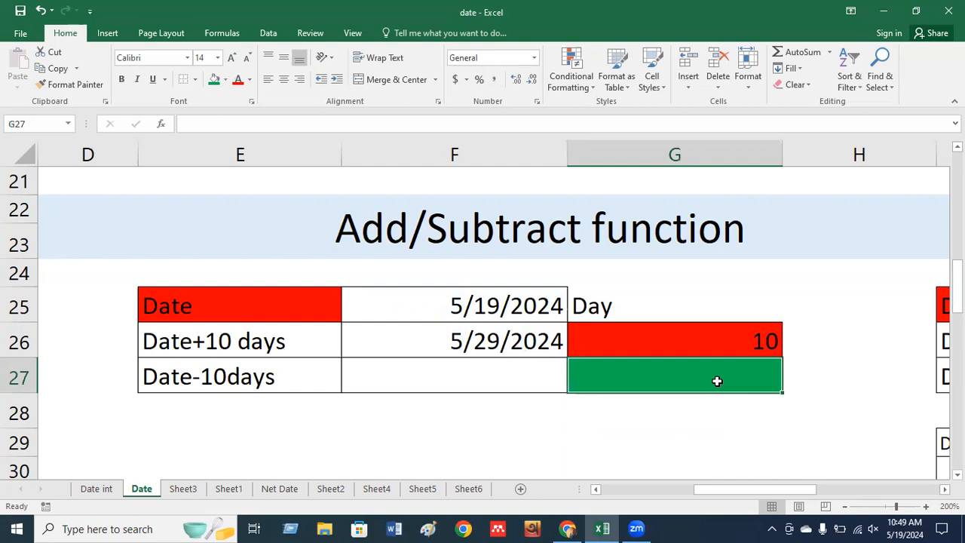
text(10)
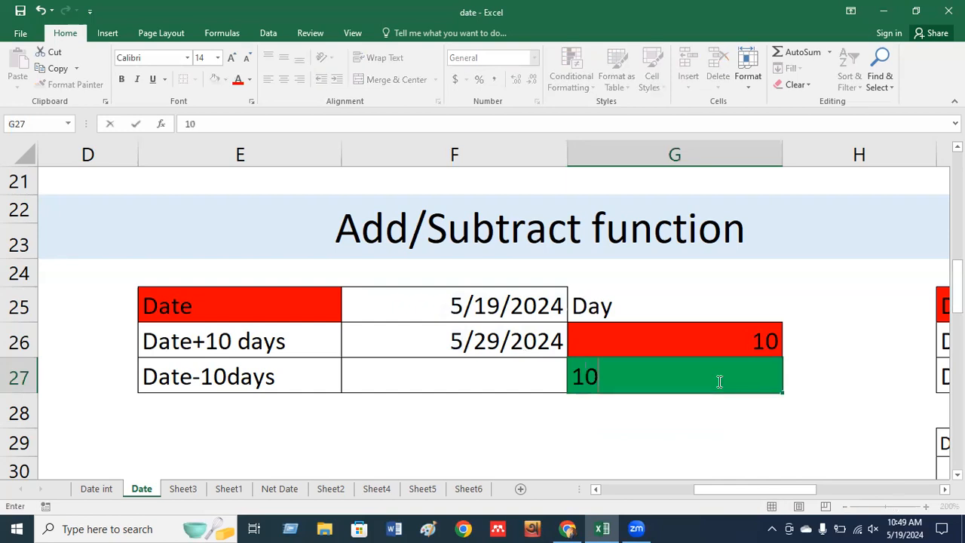
click(482, 377)
text(=)
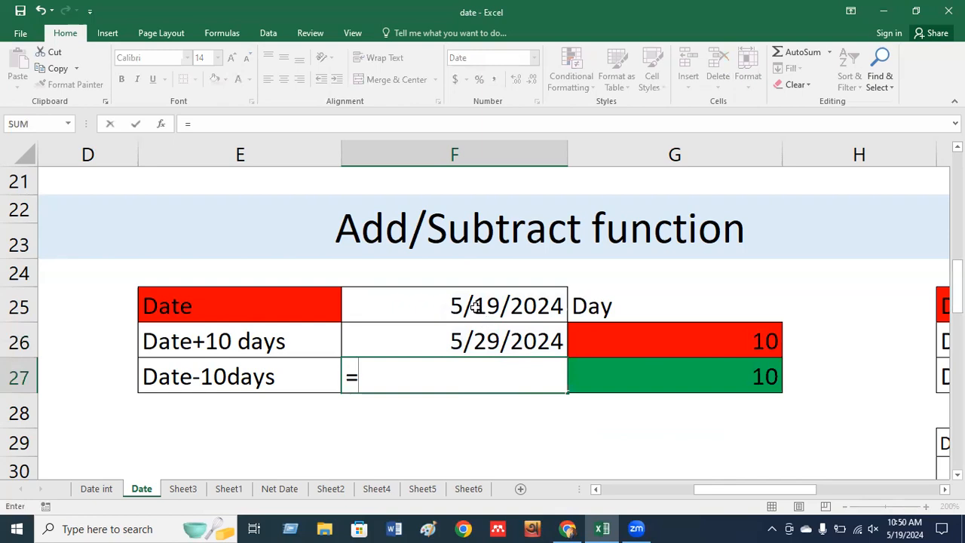
click(475, 305)
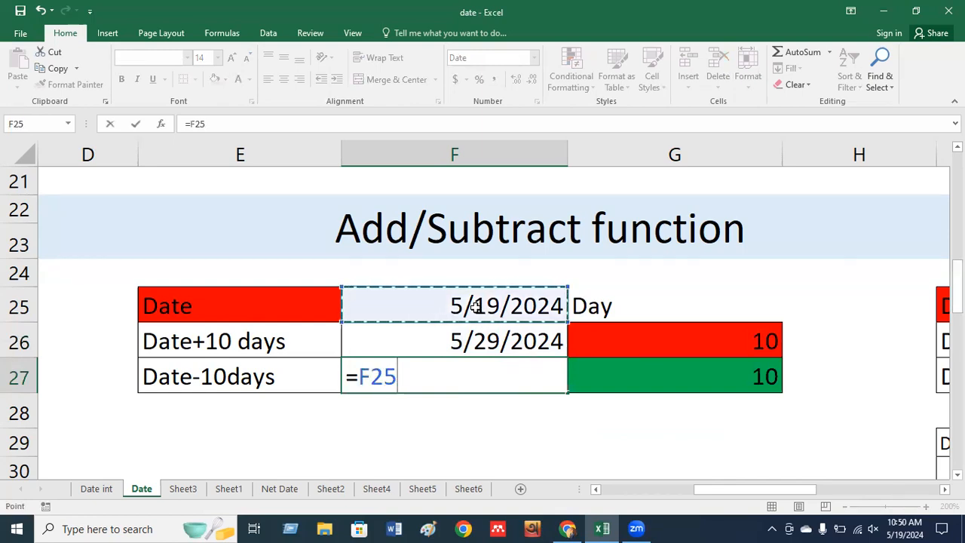
text(-)
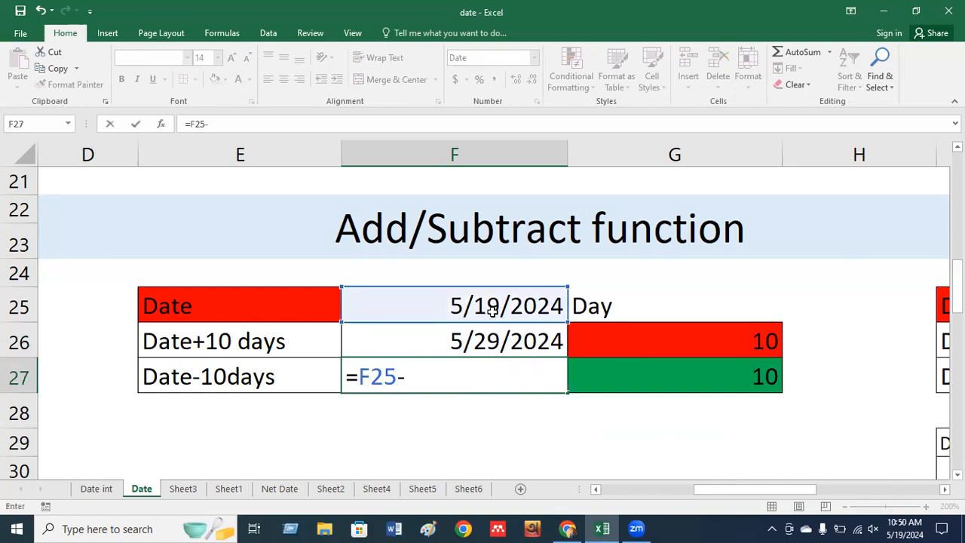
click(720, 372)
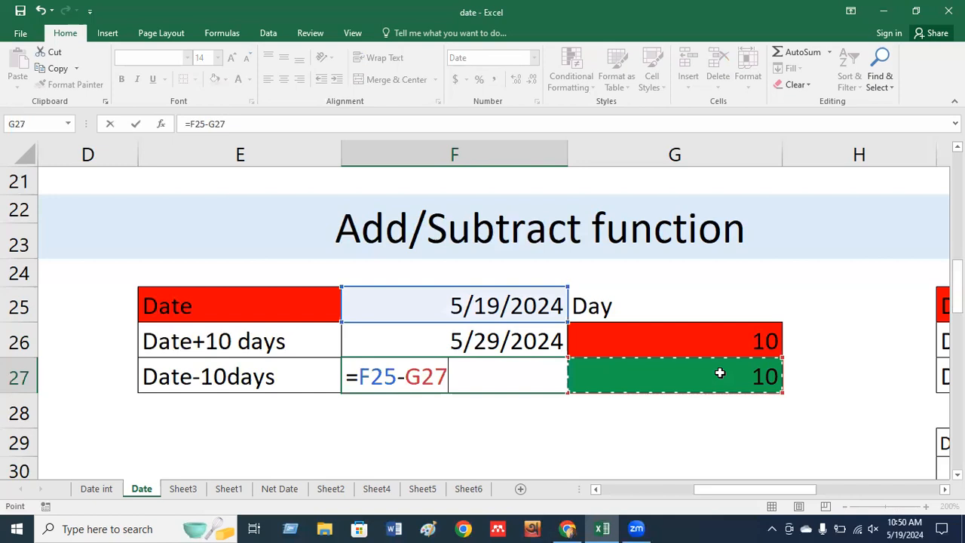
key(Return)
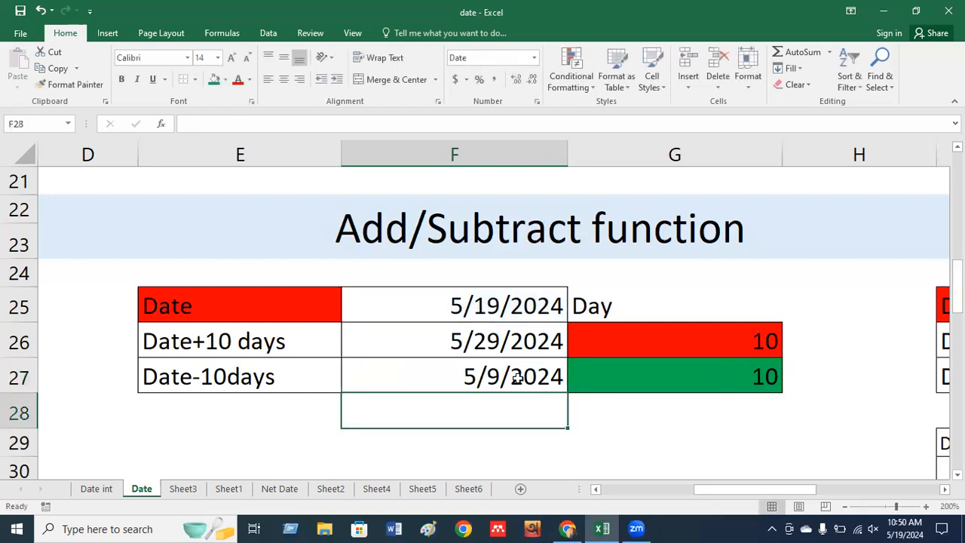
click(484, 308)
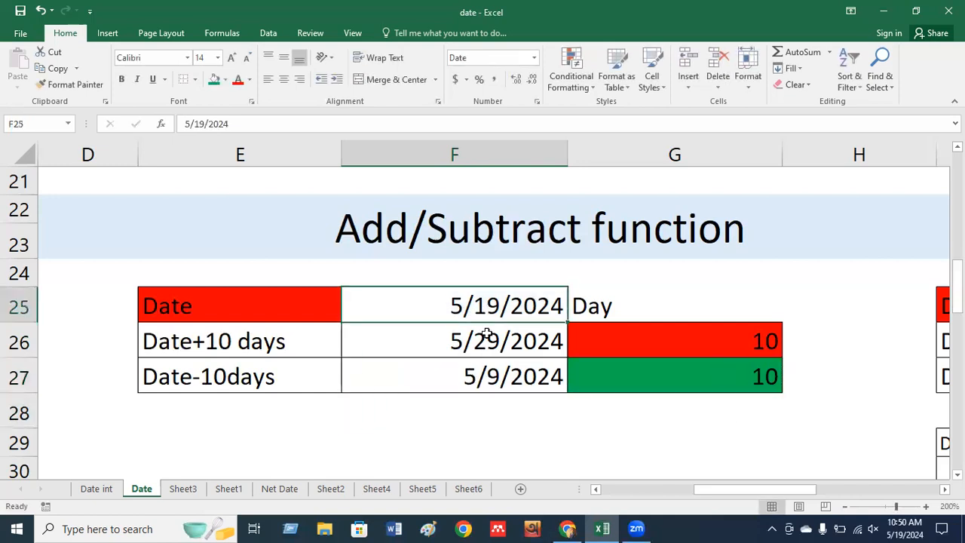
click(481, 379)
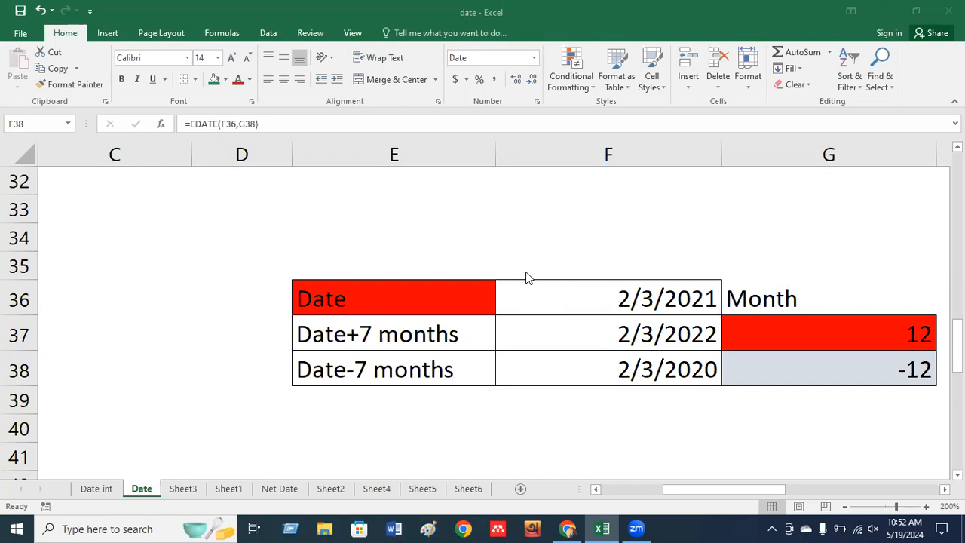
Clear the EDATE formulas in cells F38 and F37 of the month table.
key(Delete)
click(658, 337)
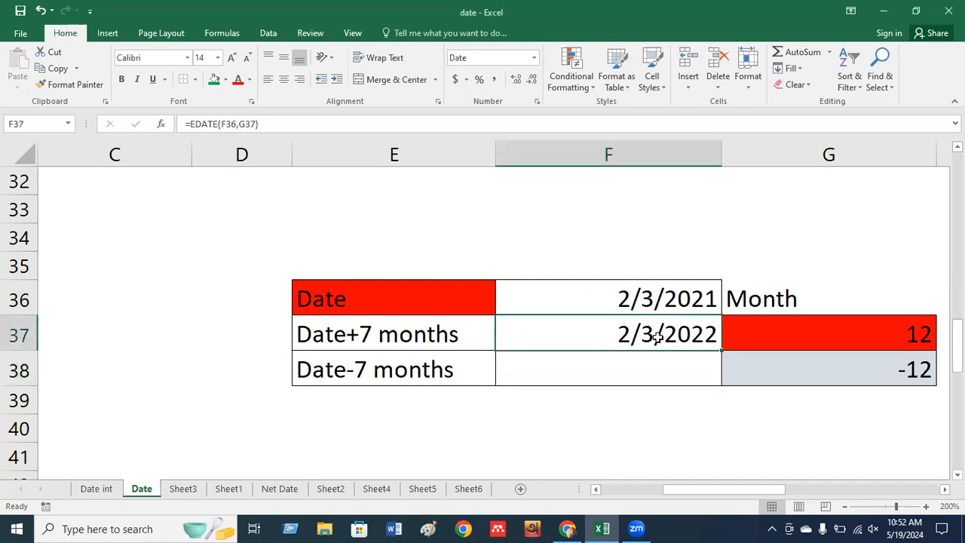
key(Delete)
Replace the start date in cell F36 of the month table with 5/19/2024.
key(Up)
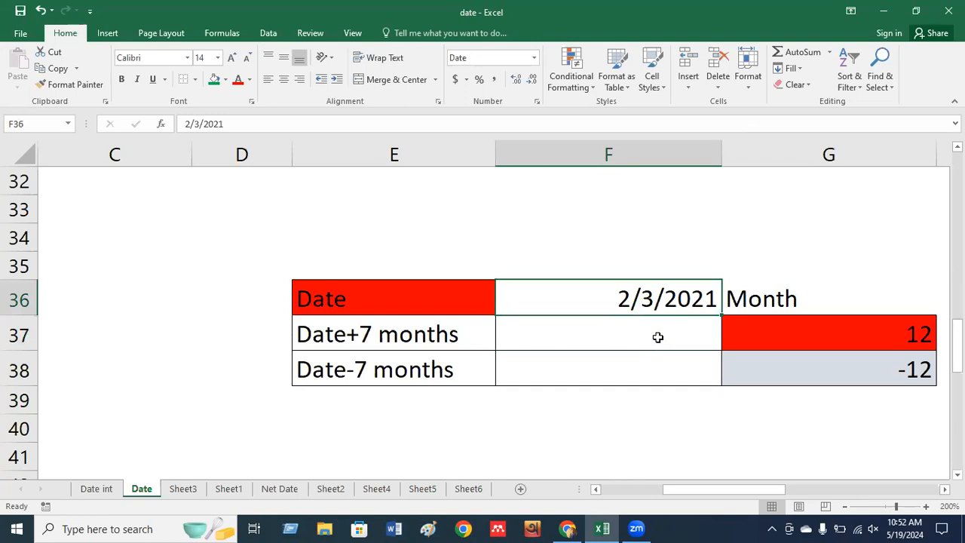
text(5)
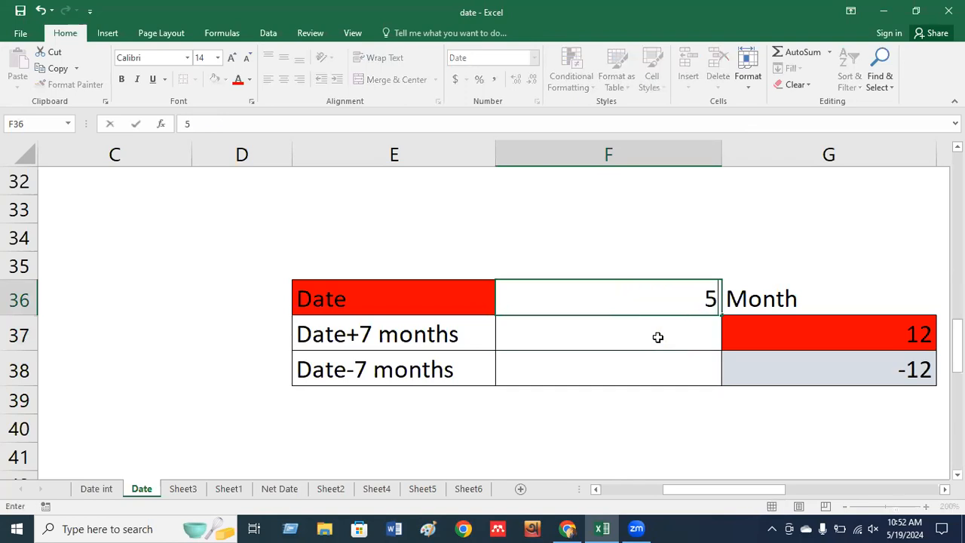
text(/19/20)
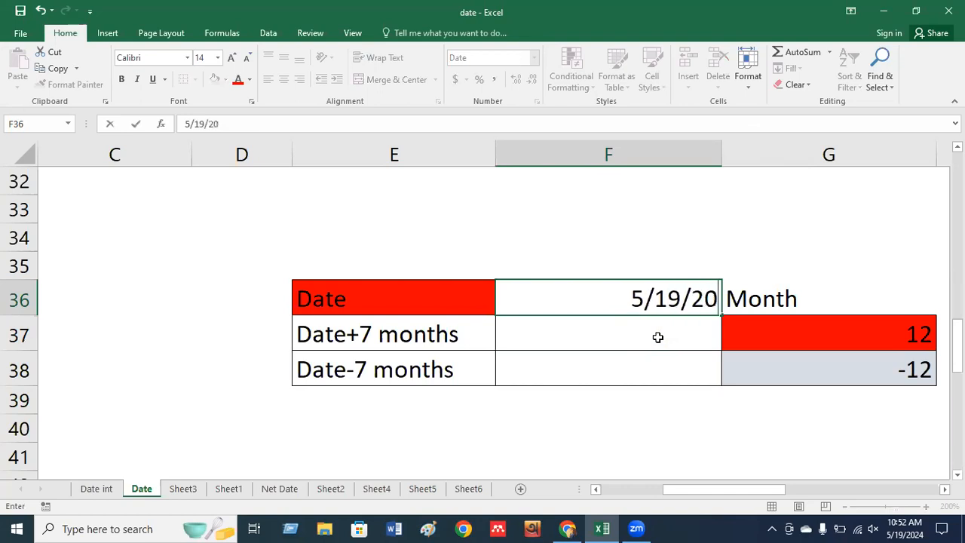
text(24)
key(Return)
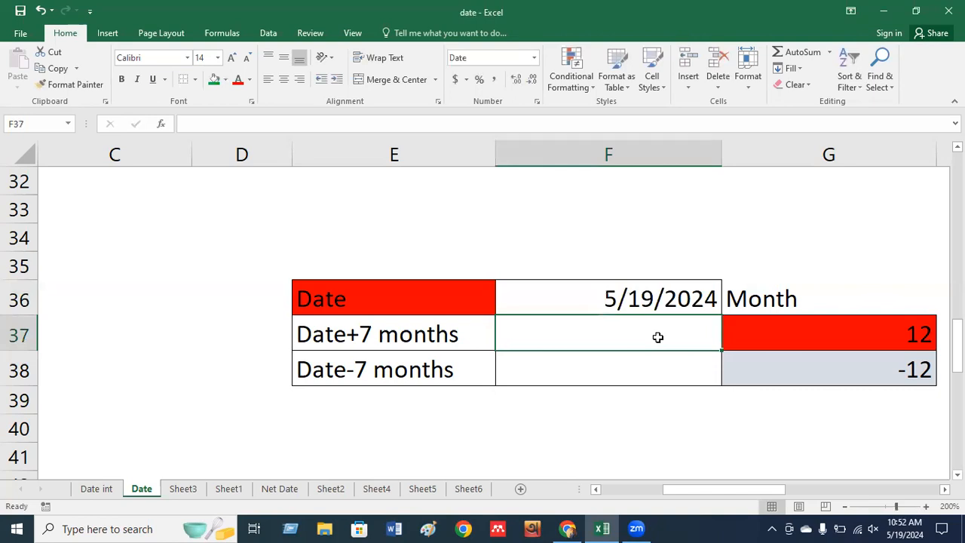
Set the month offsets in cells G37 and G38 to 7.
key(Right)
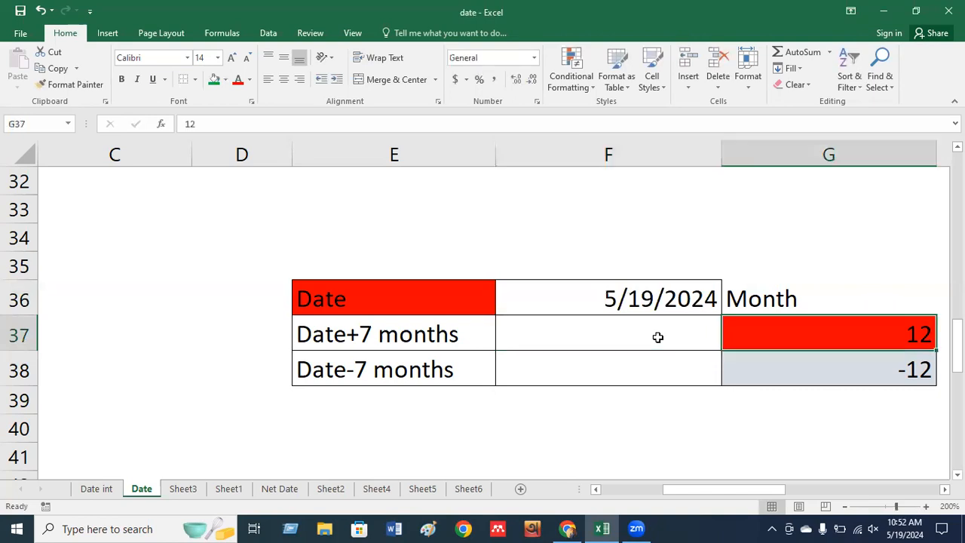
text(7)
key(Return)
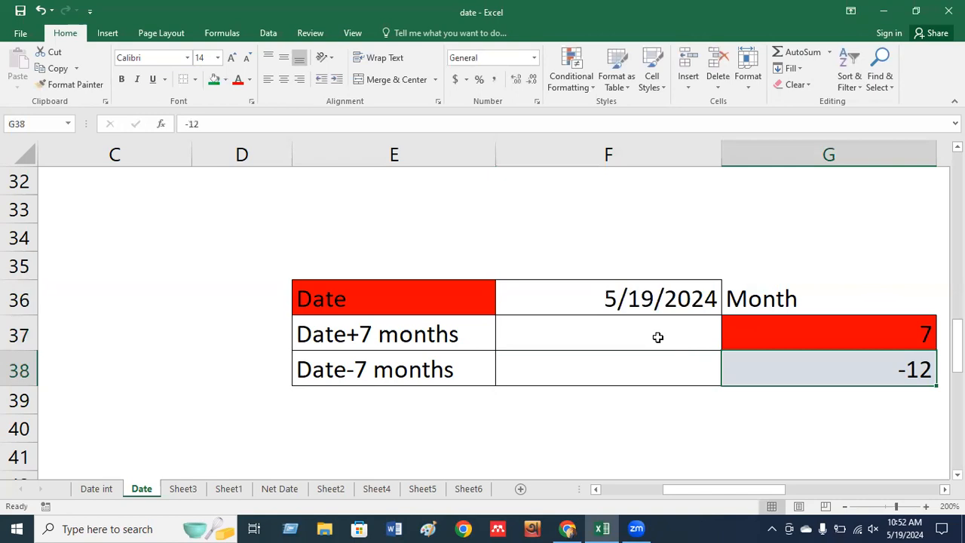
text(7)
key(Return)
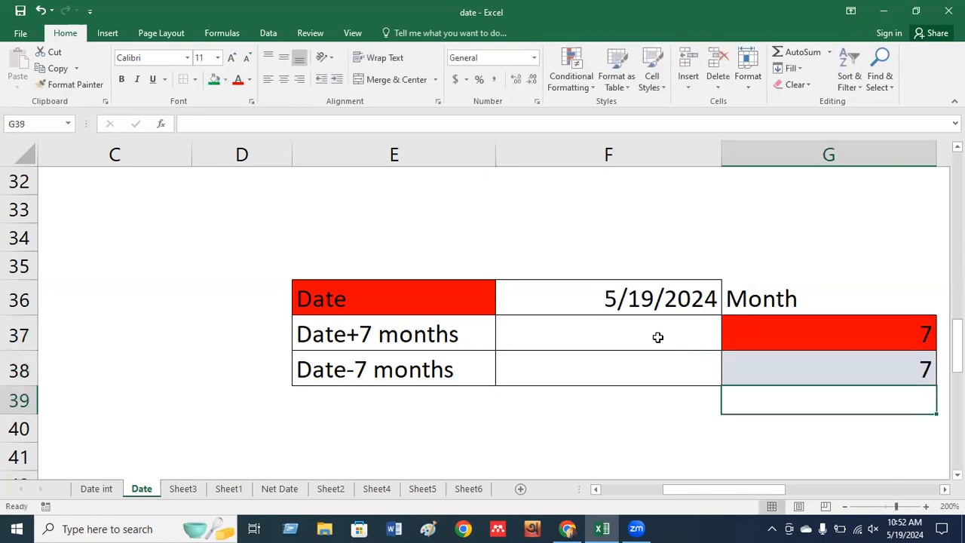
Add the month offset to the start date with =EDATE(F36,G37) in cell F37.
key(Up)
key(Up)
key(Left)
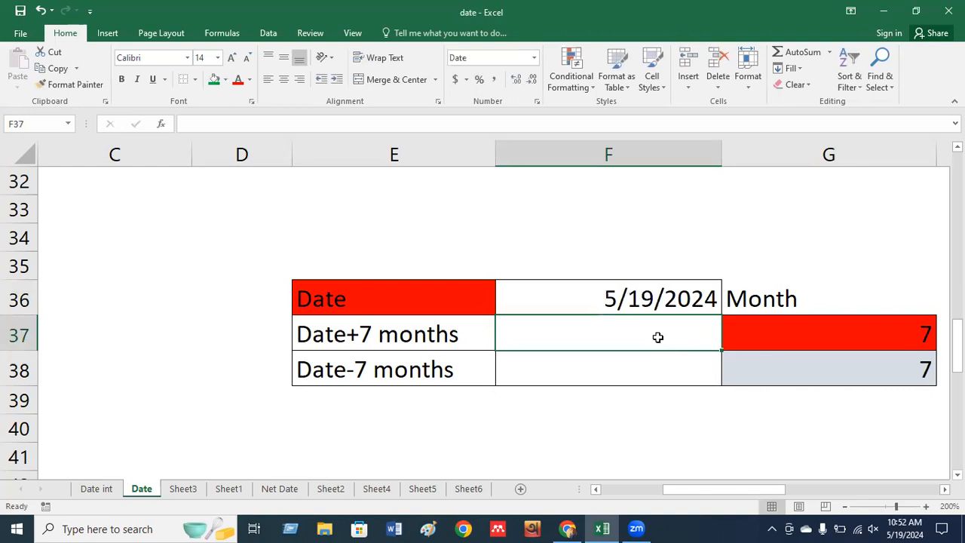
text(=ed)
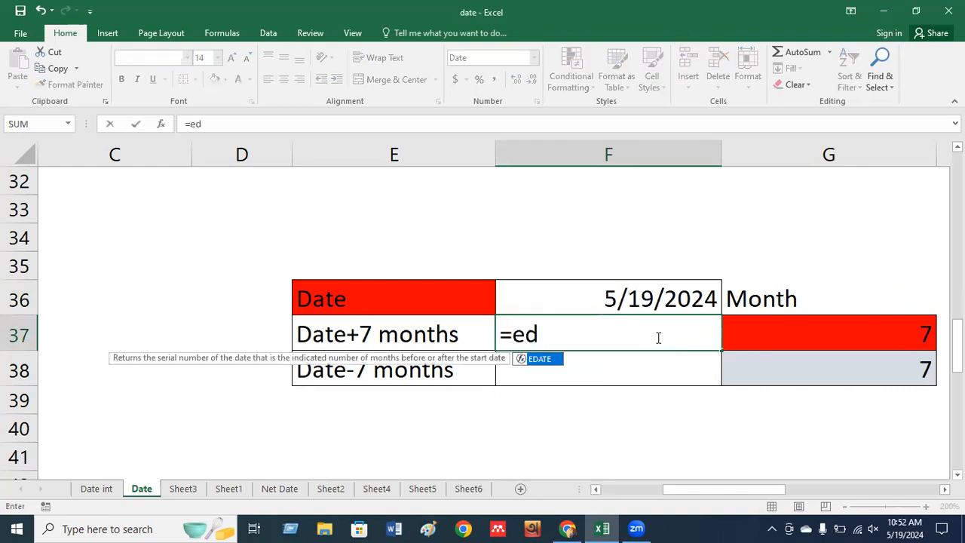
key(Tab)
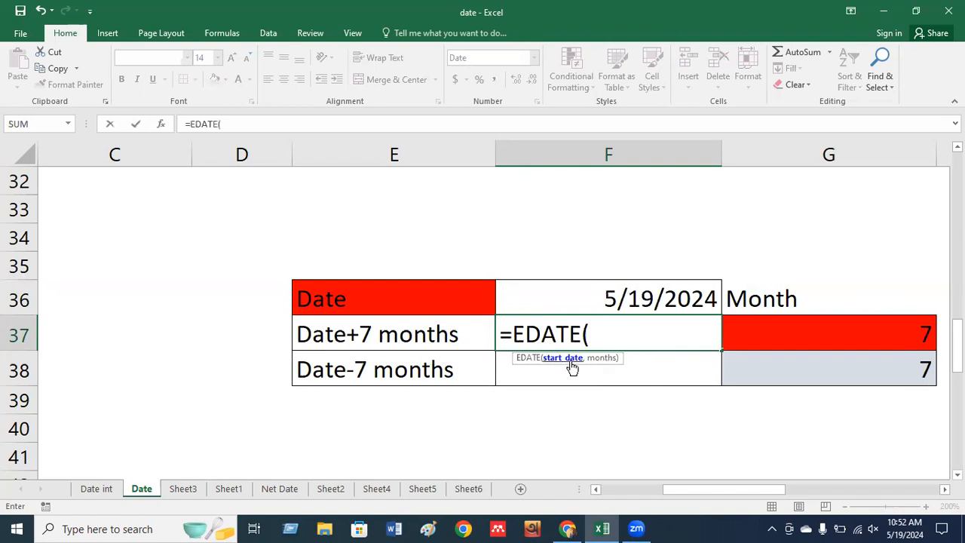
click(637, 300)
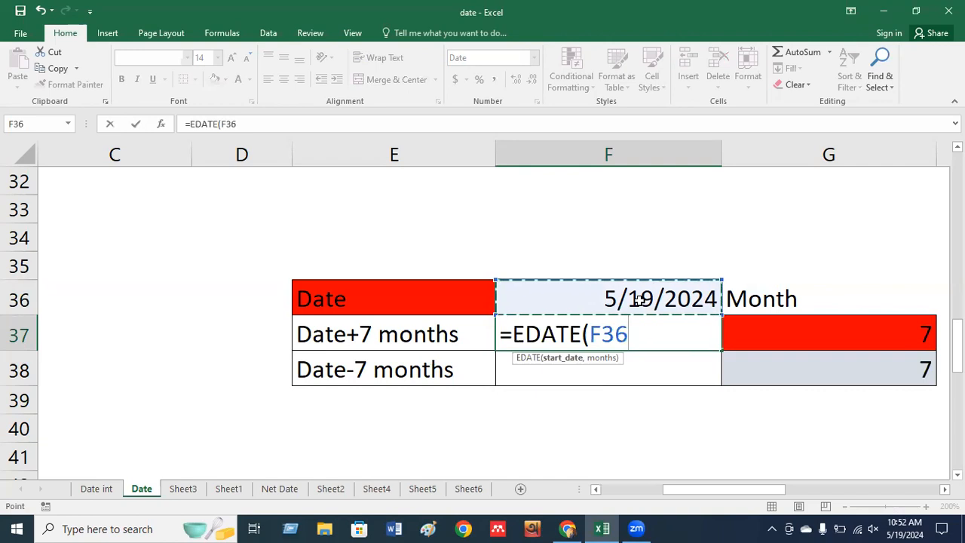
text(,)
click(801, 337)
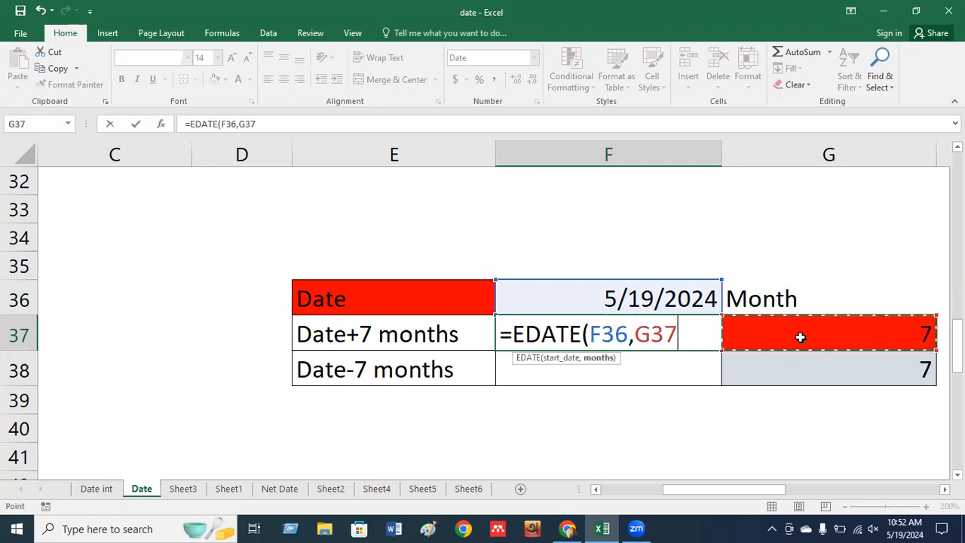
key(Return)
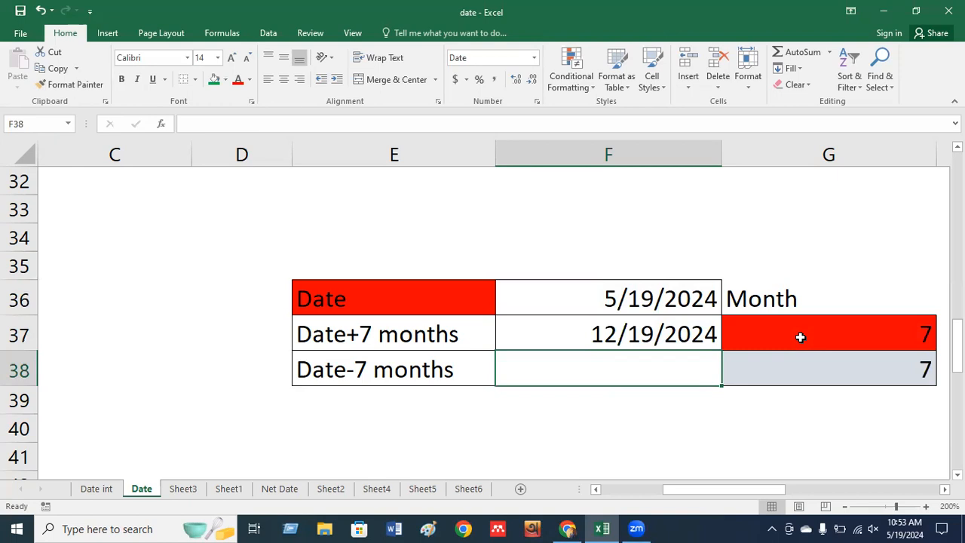
Change the month offset in cell G38 to -7.
double_click(901, 375)
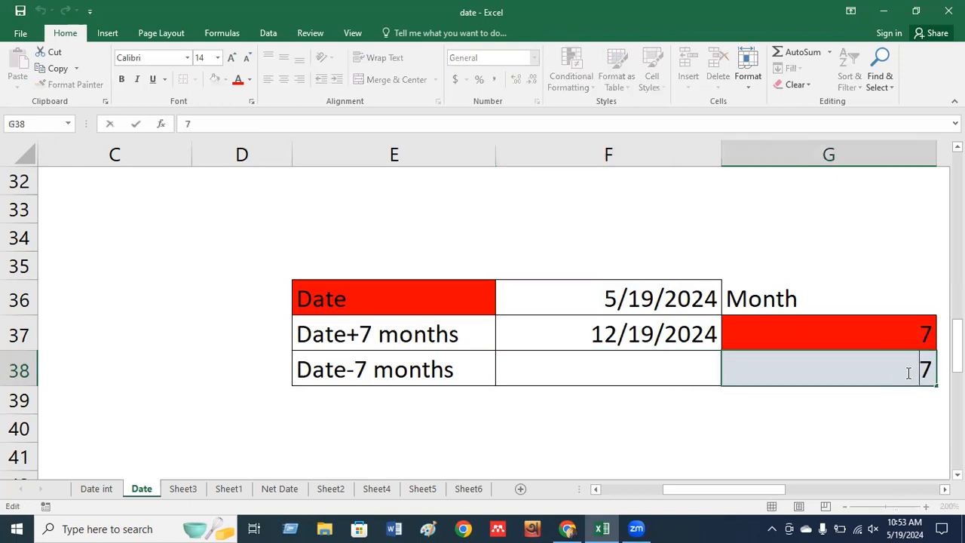
text(-)
key(Return)
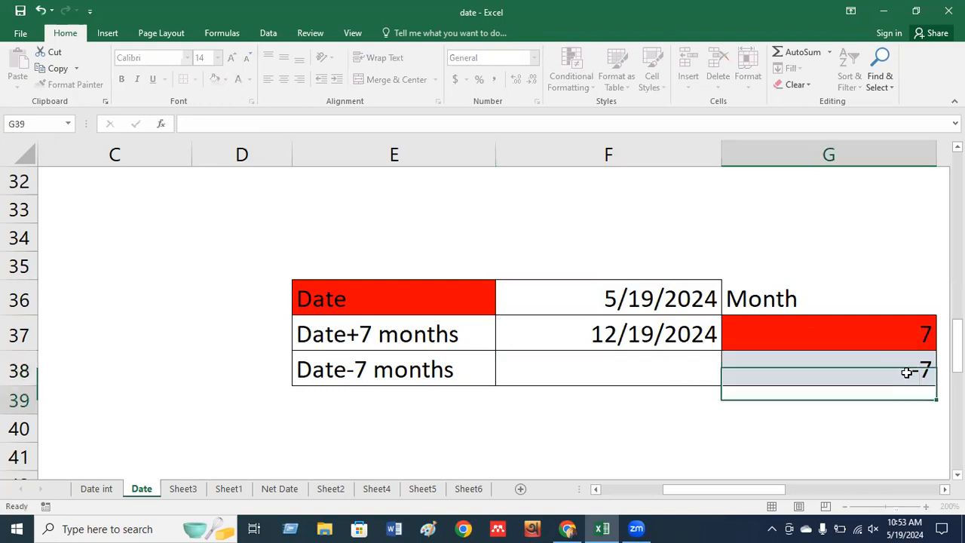
Shift the start date back by the negative month offset with =EDATE(F36,G38) in cell F38.
click(565, 361)
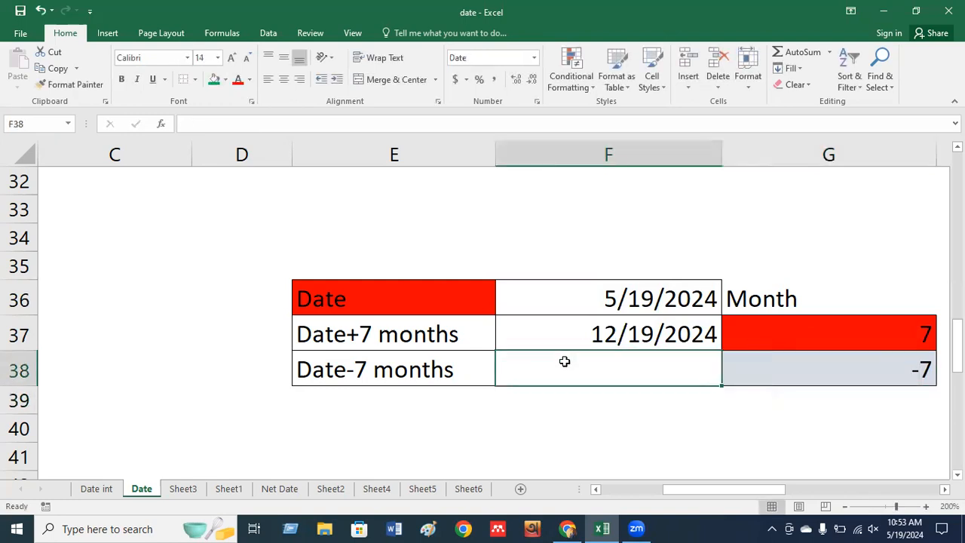
text(=ed)
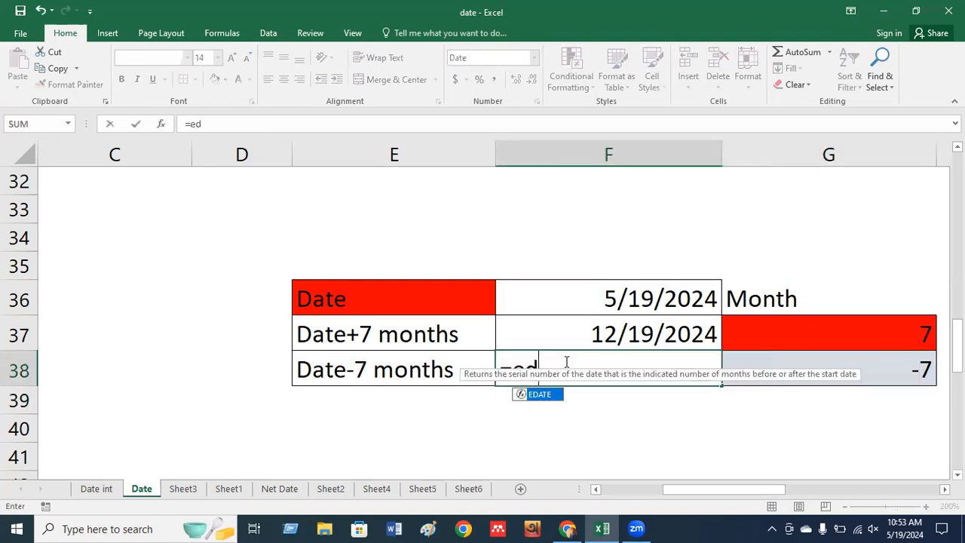
key(Tab)
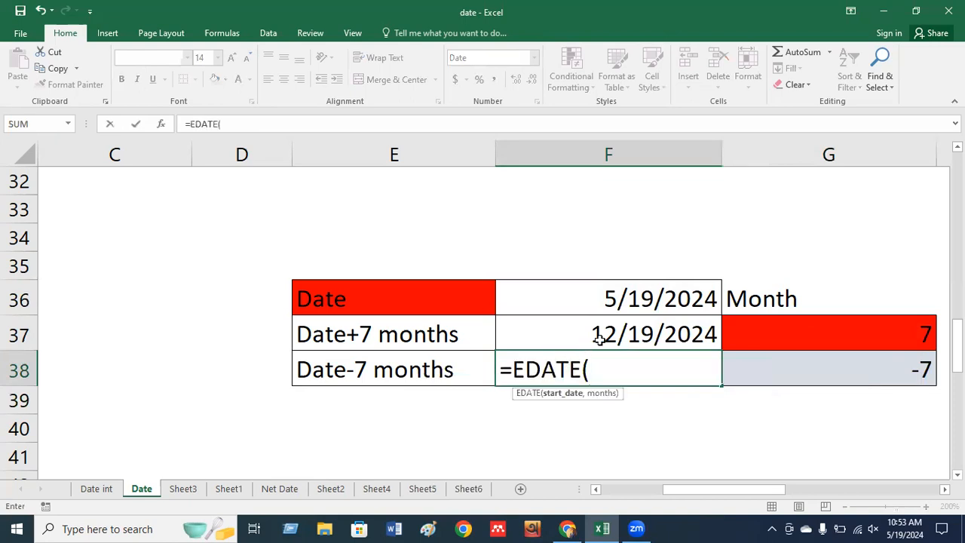
click(585, 298)
text(,)
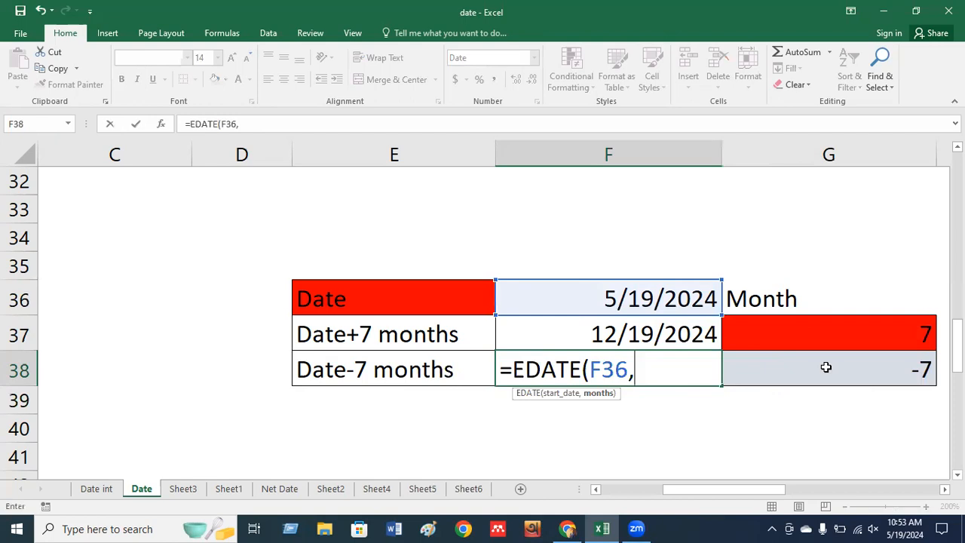
click(826, 367)
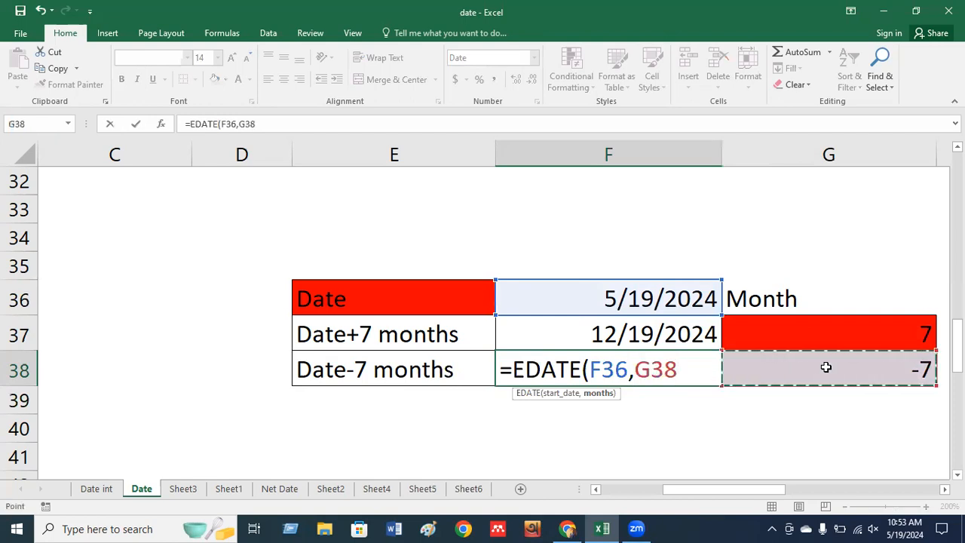
key(Return)
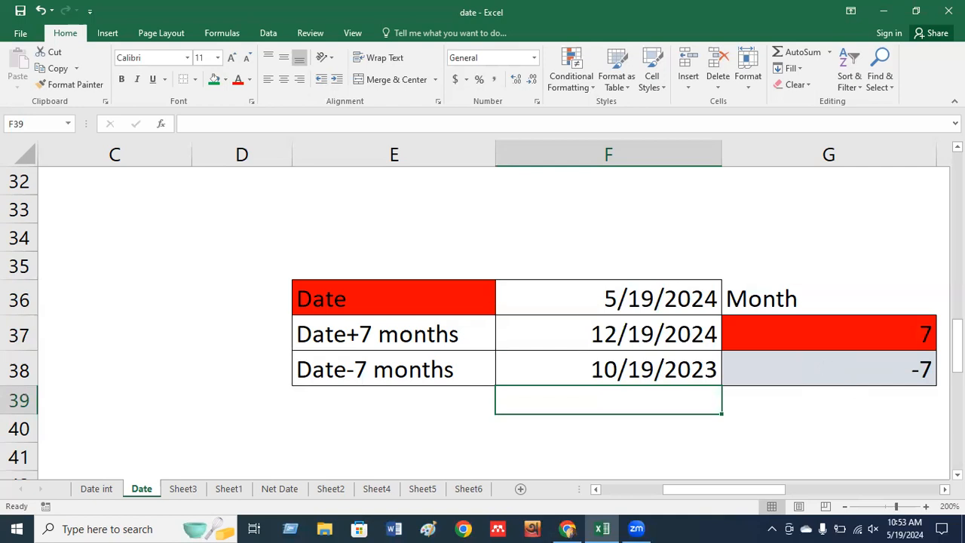
Examine the existing formula in cell F47 of the year table.
scroll(483, 324, down, 3)
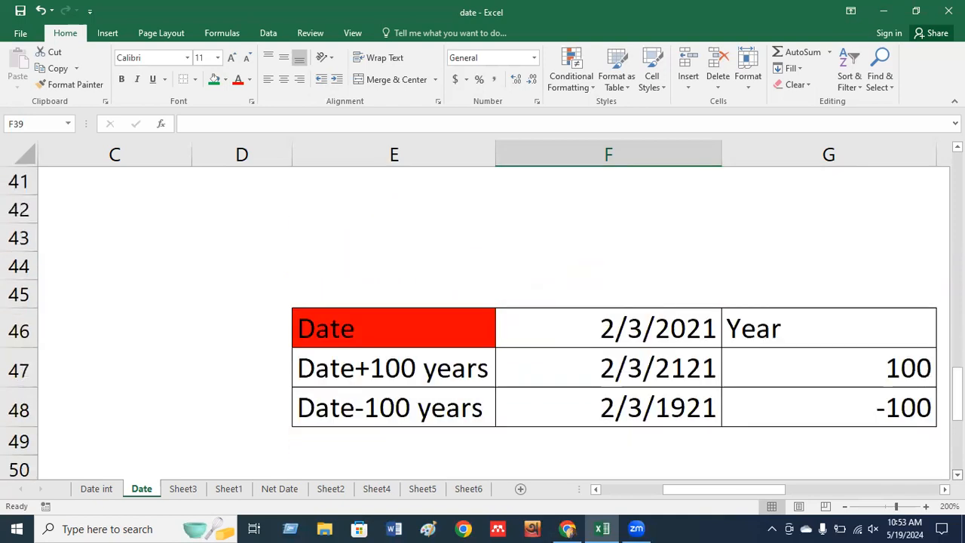
scroll(744, 384, down, 1)
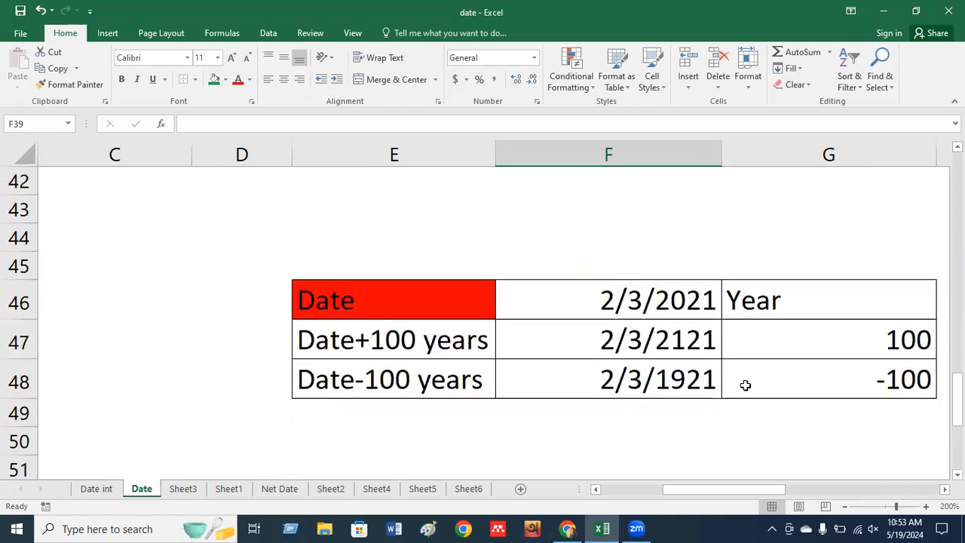
click(606, 340)
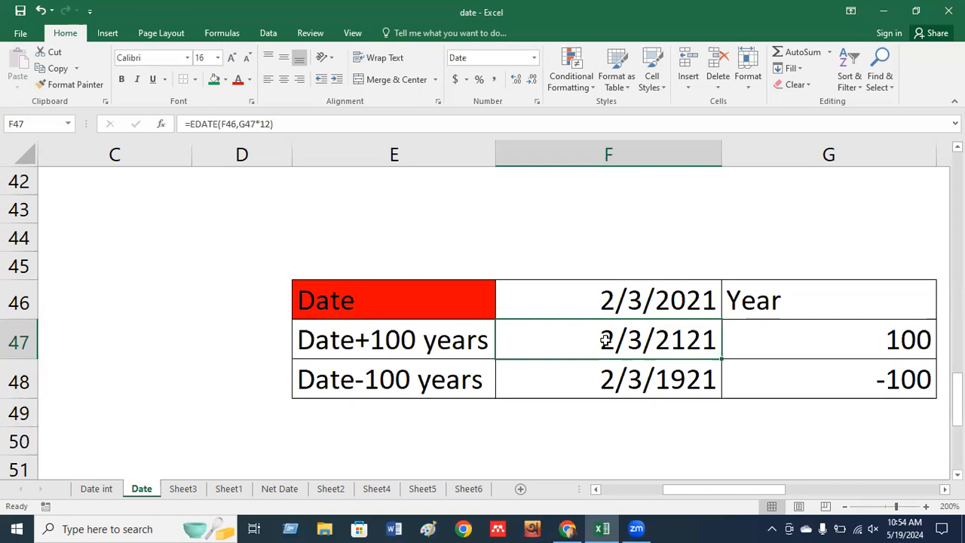
click(707, 264)
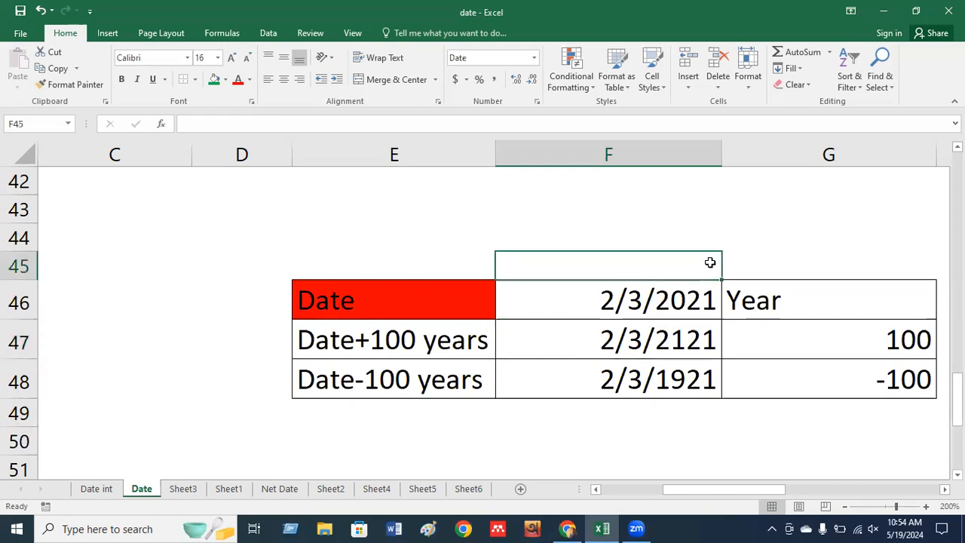
click(768, 237)
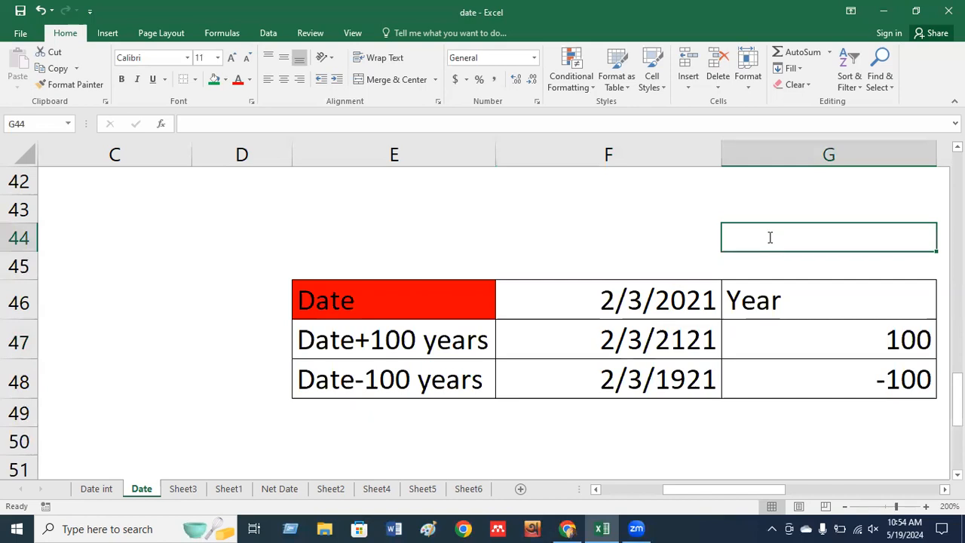
text(1)
key(Return)
click(768, 237)
key(Delete)
Clear the calculated dates in cells F47 and F48 of the year table.
key(Down)
key(Down)
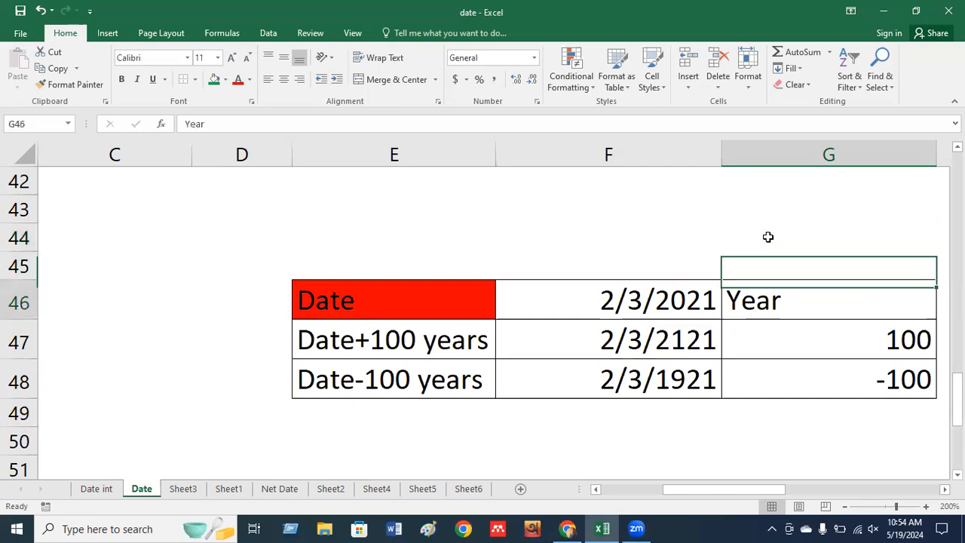
key(Left)
key(Down)
key(Delete)
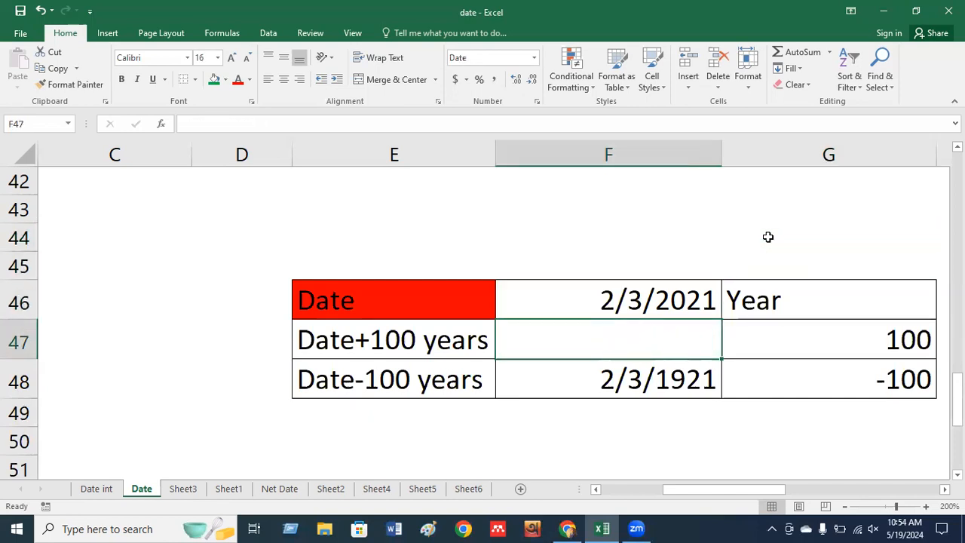
key(Down)
key(Delete)
Set the year offsets to 10 in cell G47 and -10 in cell G48.
key(Right)
key(Up)
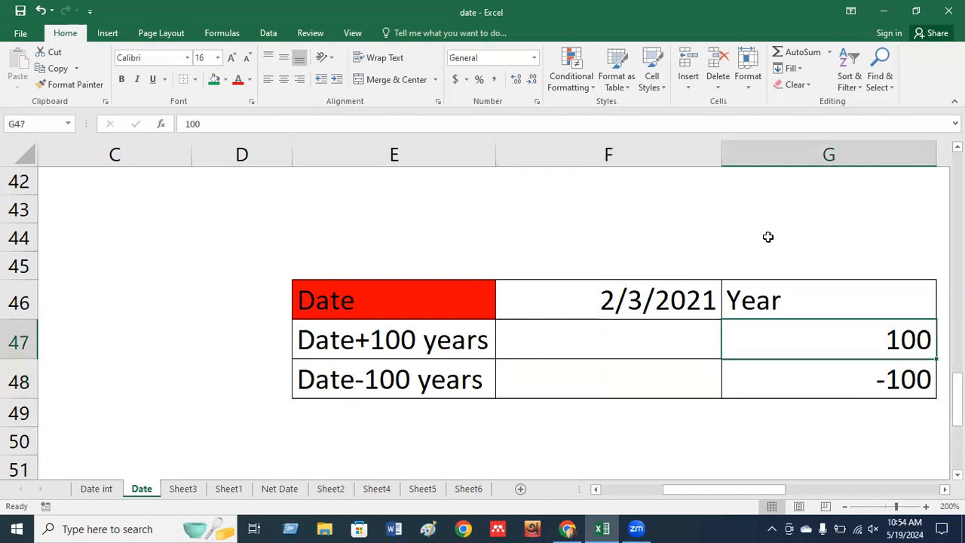
key(Delete)
text(1-)
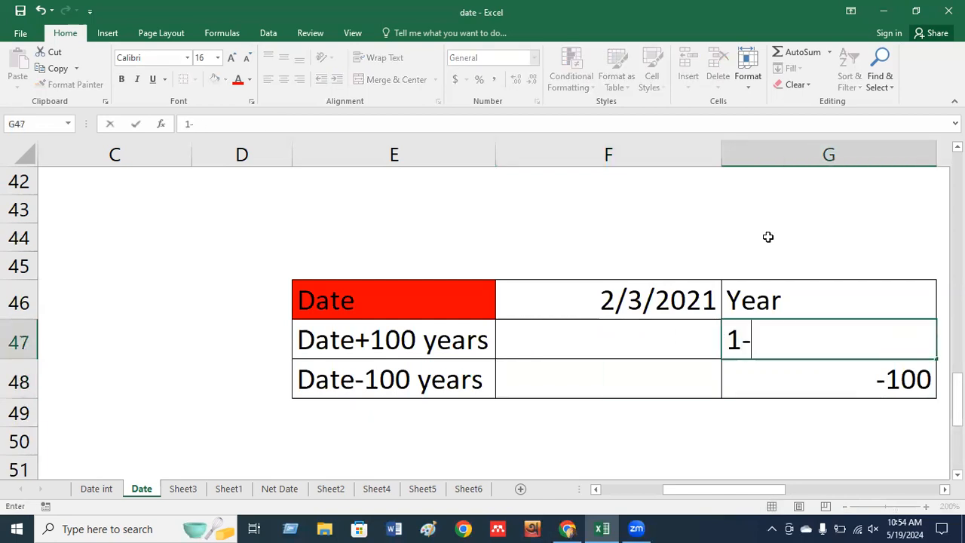
key(BackSpace)
key(BackSpace)
text(10)
key(Return)
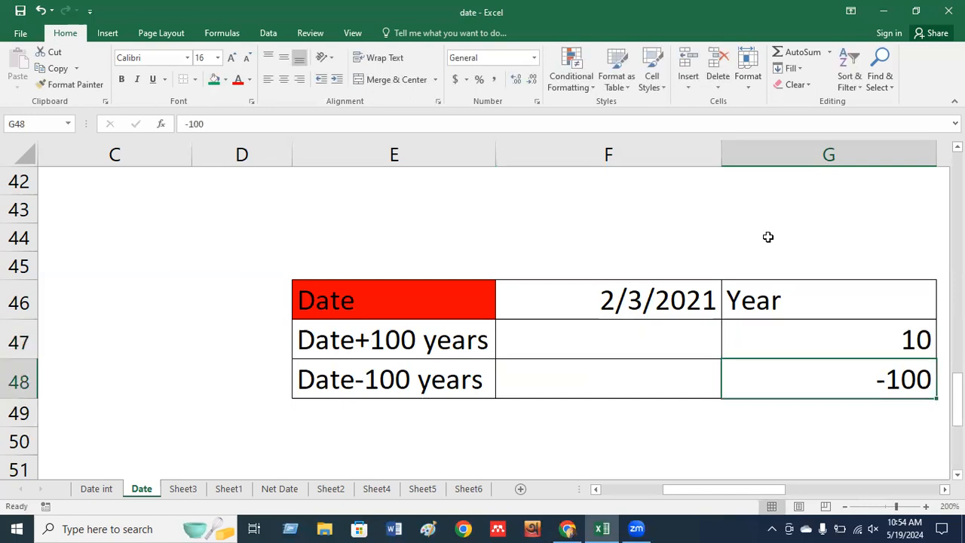
text(-10)
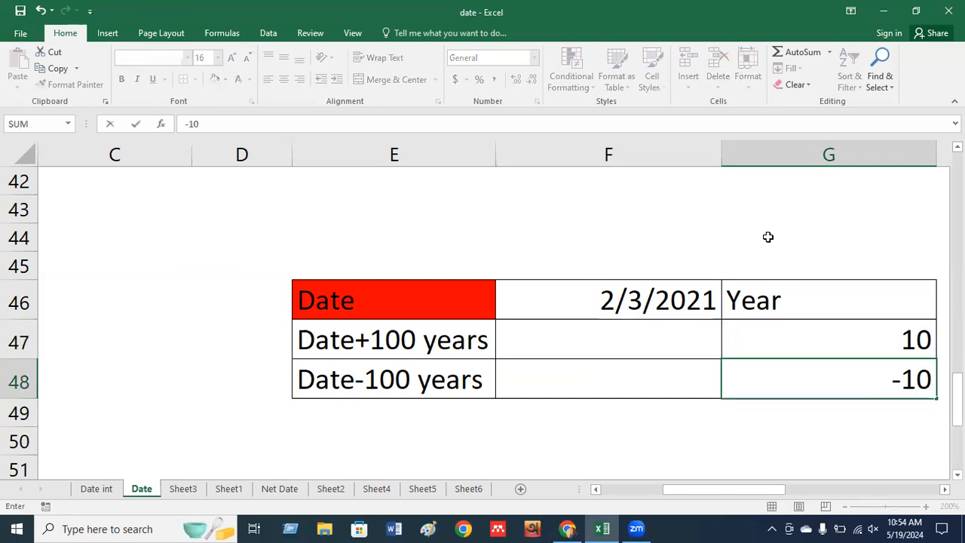
key(Return)
Replace the start date in cell F46 of the year table with 5/19/2024.
key(Up)
key(Up)
key(Left)
key(Up)
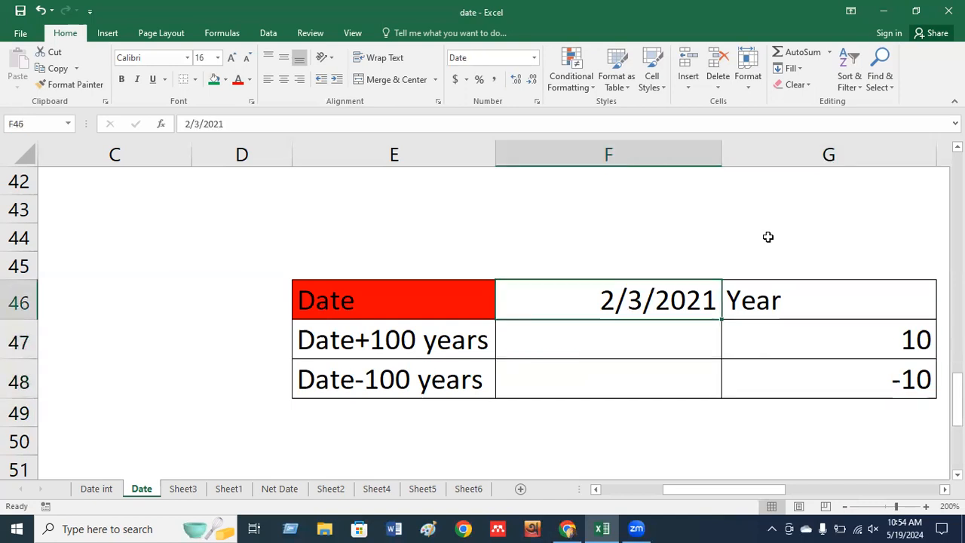
text(5/19)
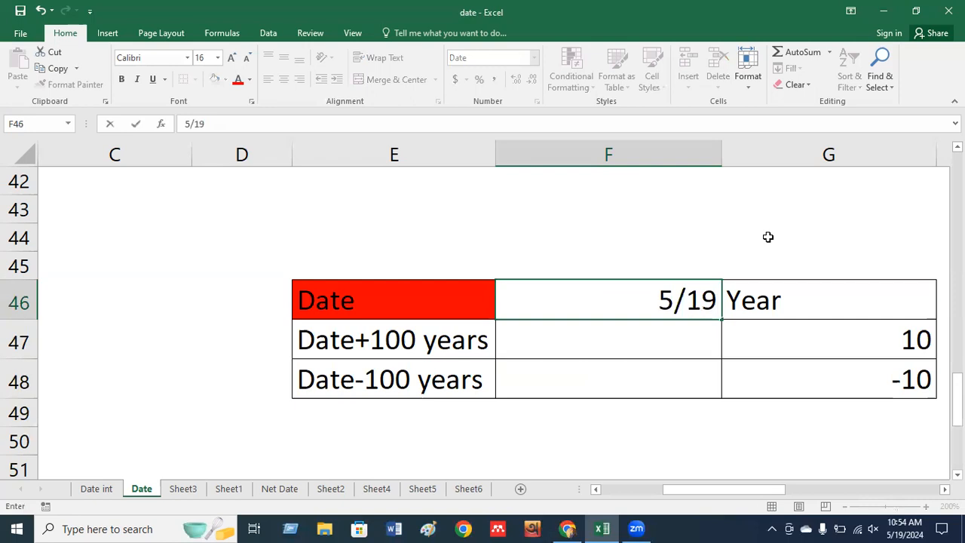
text(/2024)
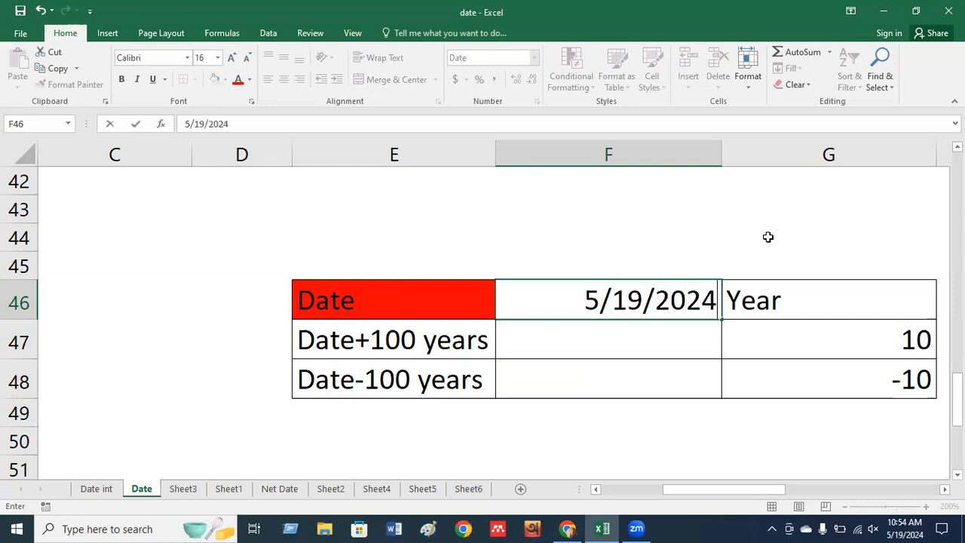
key(Return)
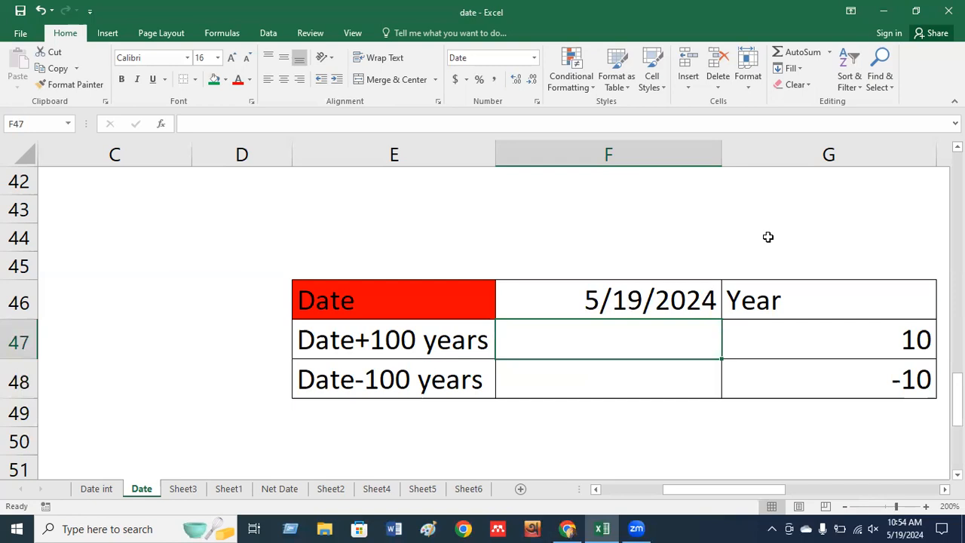
Change the row labels in E47 and E48 to "Date+10 years" and "Date-10 years".
click(424, 344)
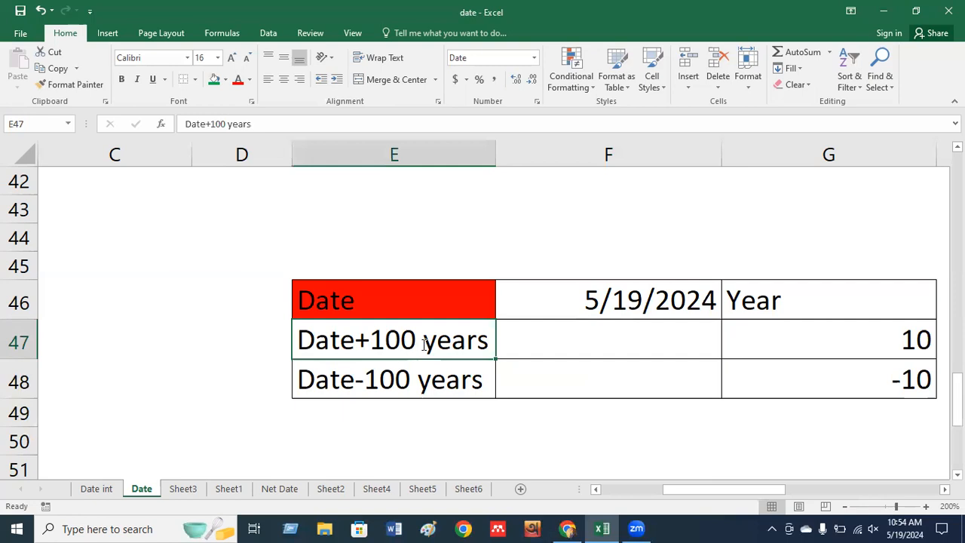
double_click(425, 344)
key(BackSpace)
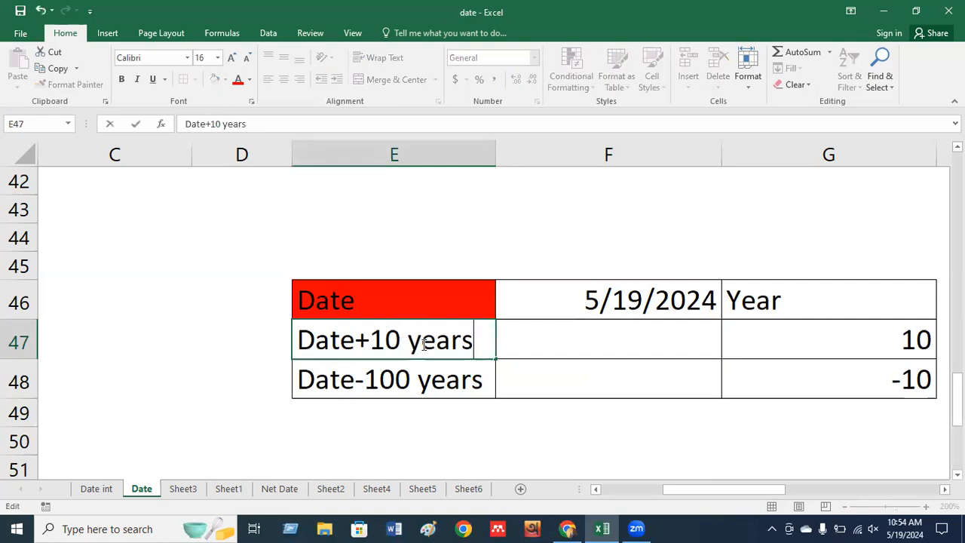
double_click(404, 377)
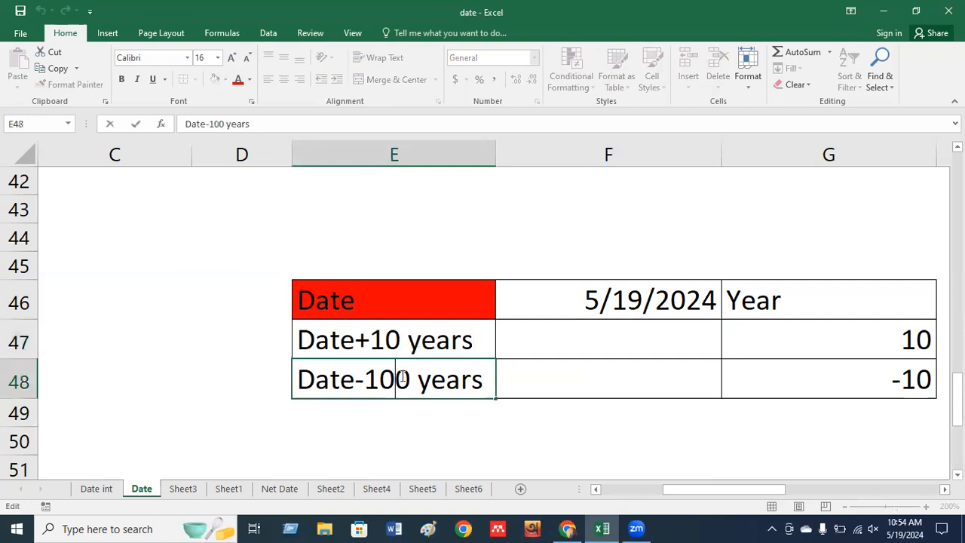
key(BackSpace)
Calculate the date ten years ahead in cell F47 with =EDATE(F46,G47*12).
click(565, 337)
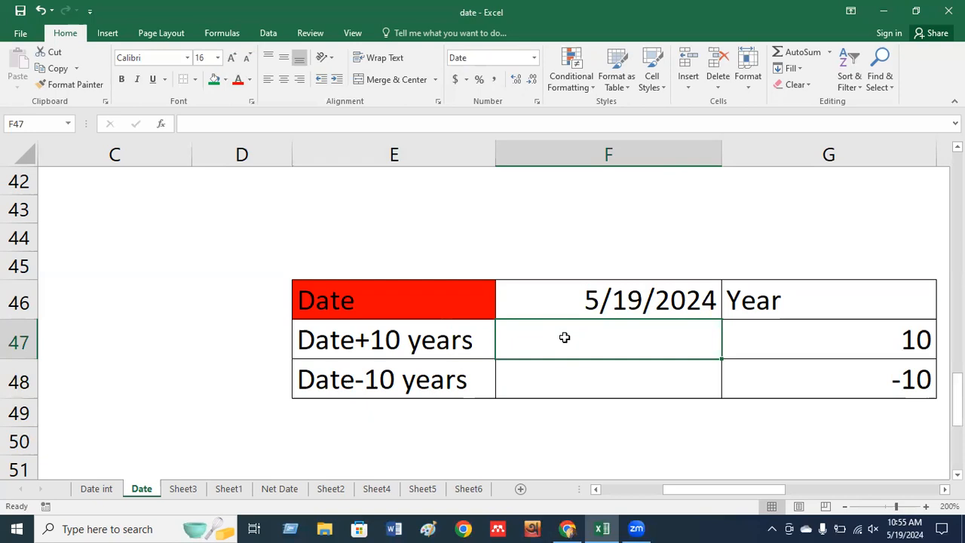
double_click(565, 337)
text(=ed)
key(Tab)
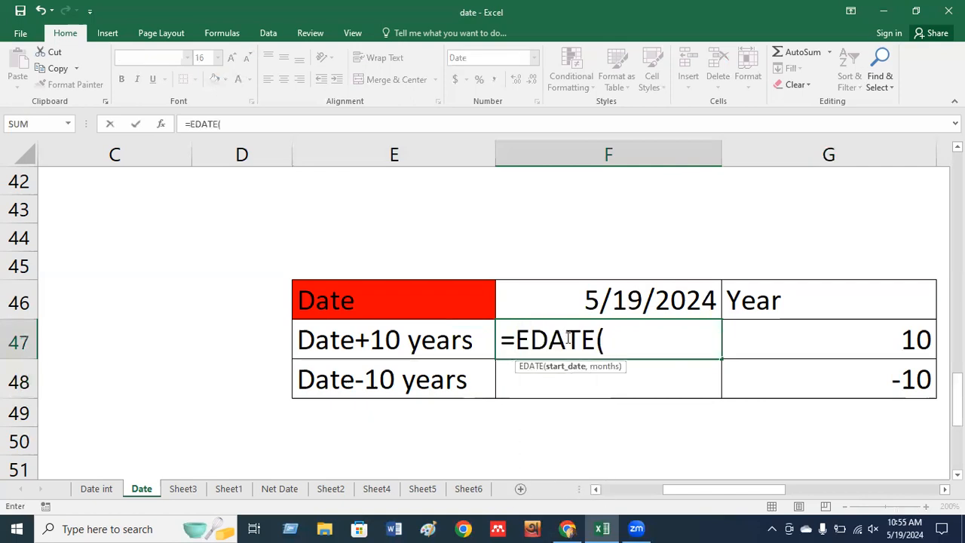
click(632, 308)
text(,)
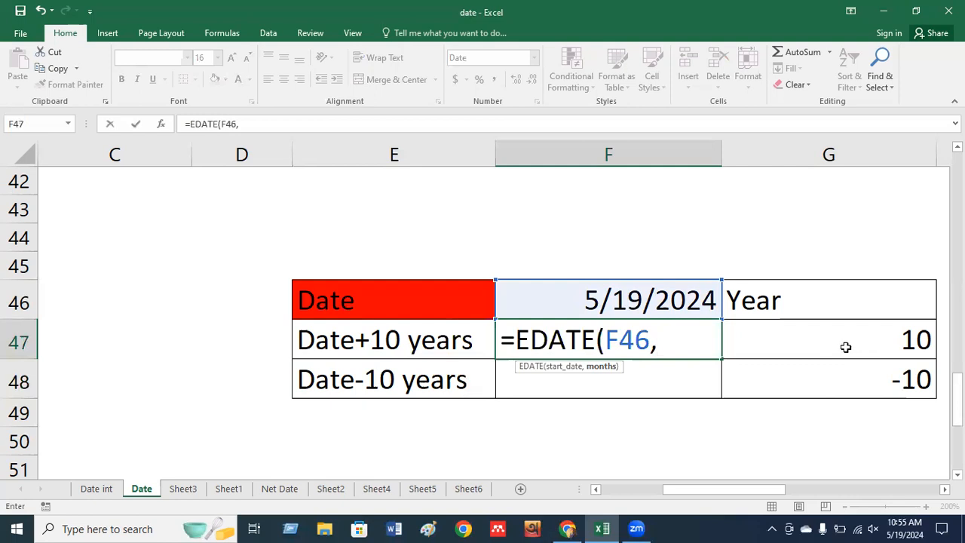
click(846, 347)
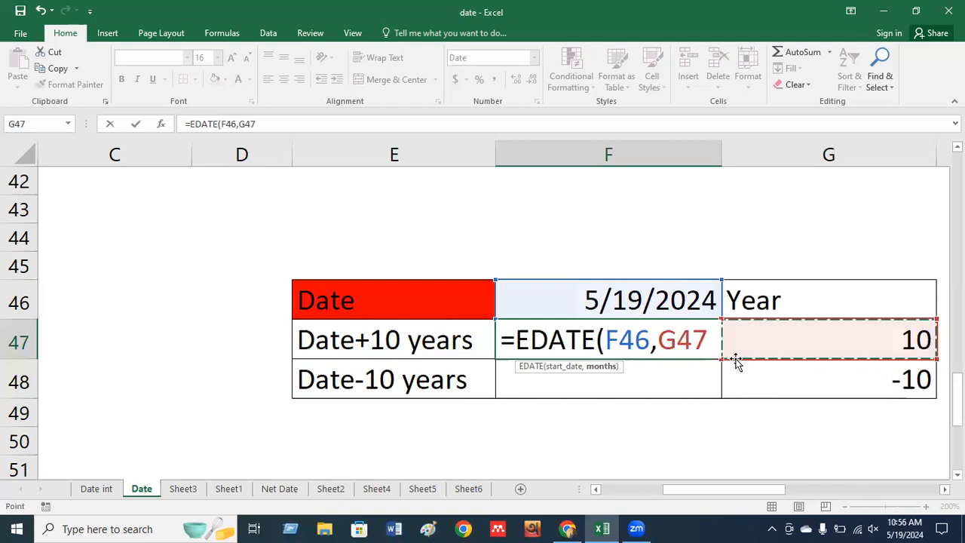
text(*12)
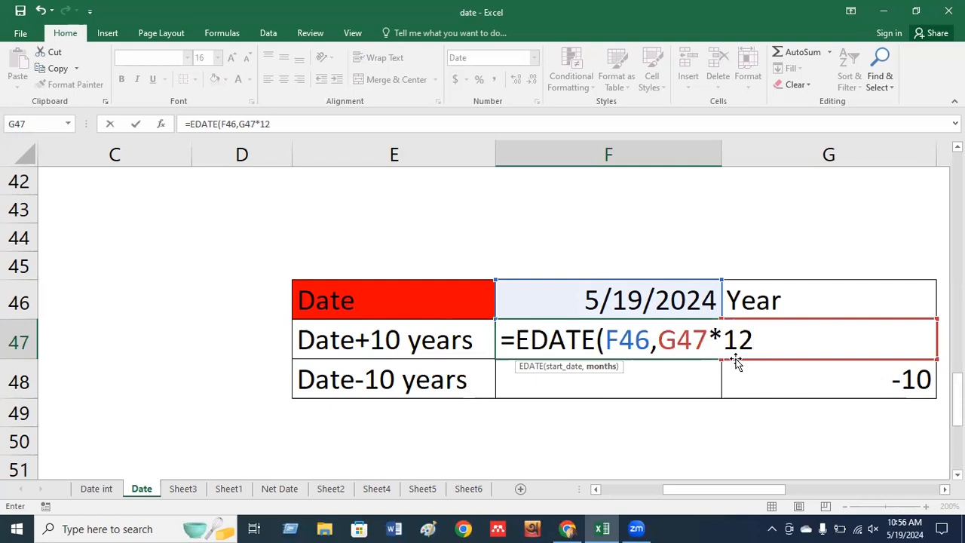
key(Return)
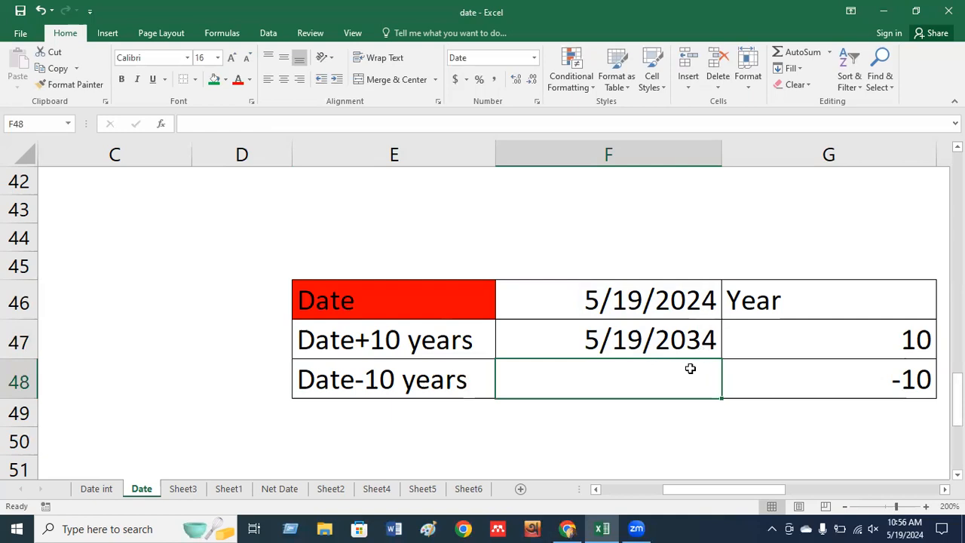
Calculate the date ten years back in cell F48 with =EDATE(F46,G48*12).
text(=eda)
key(Tab)
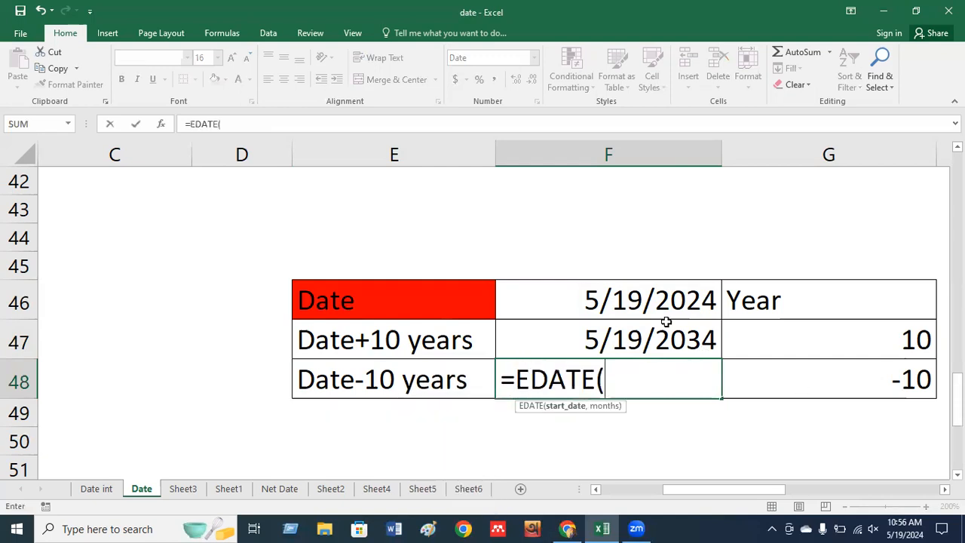
click(643, 303)
text(,)
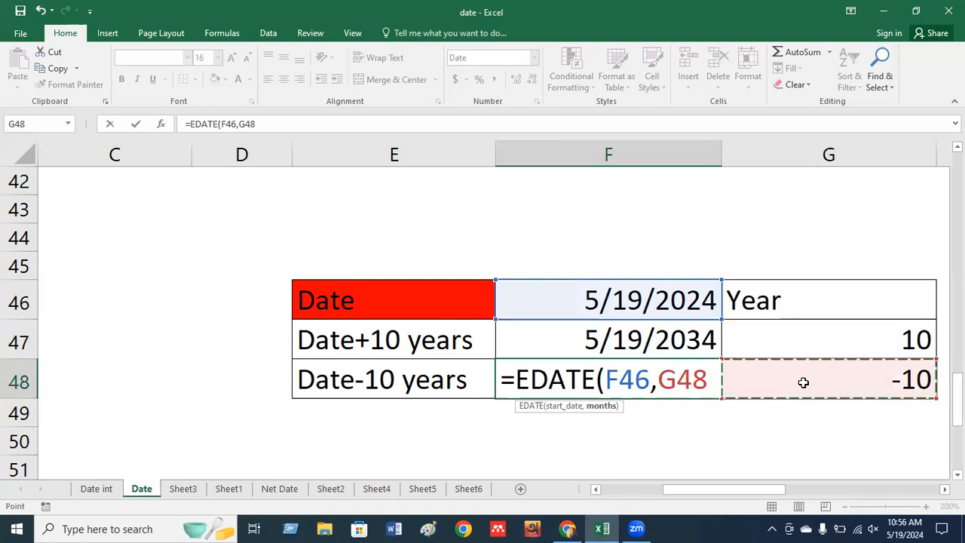
text(*12)
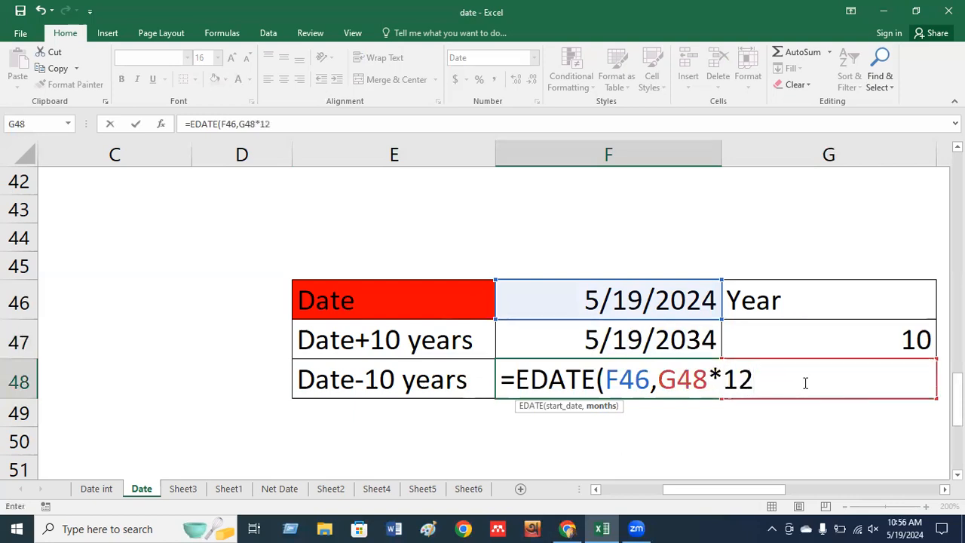
key(Return)
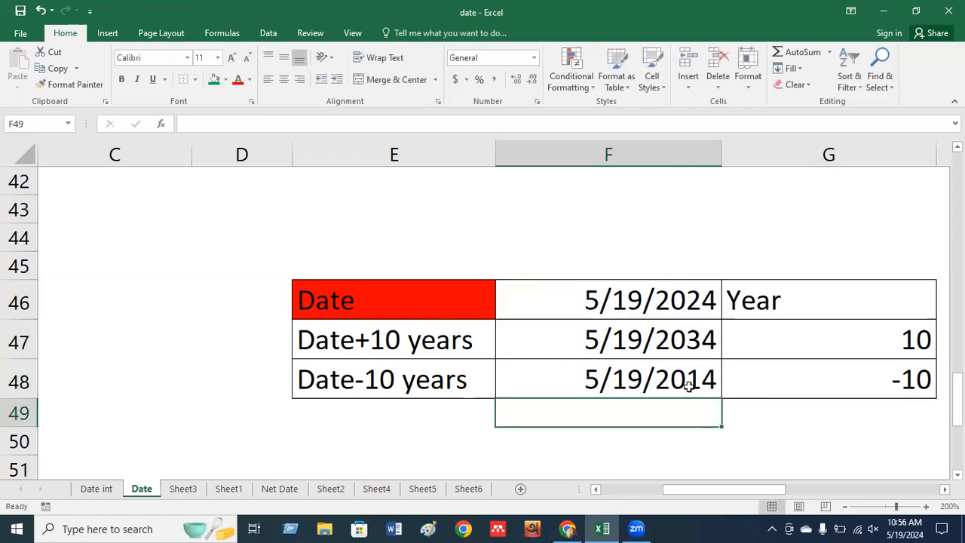